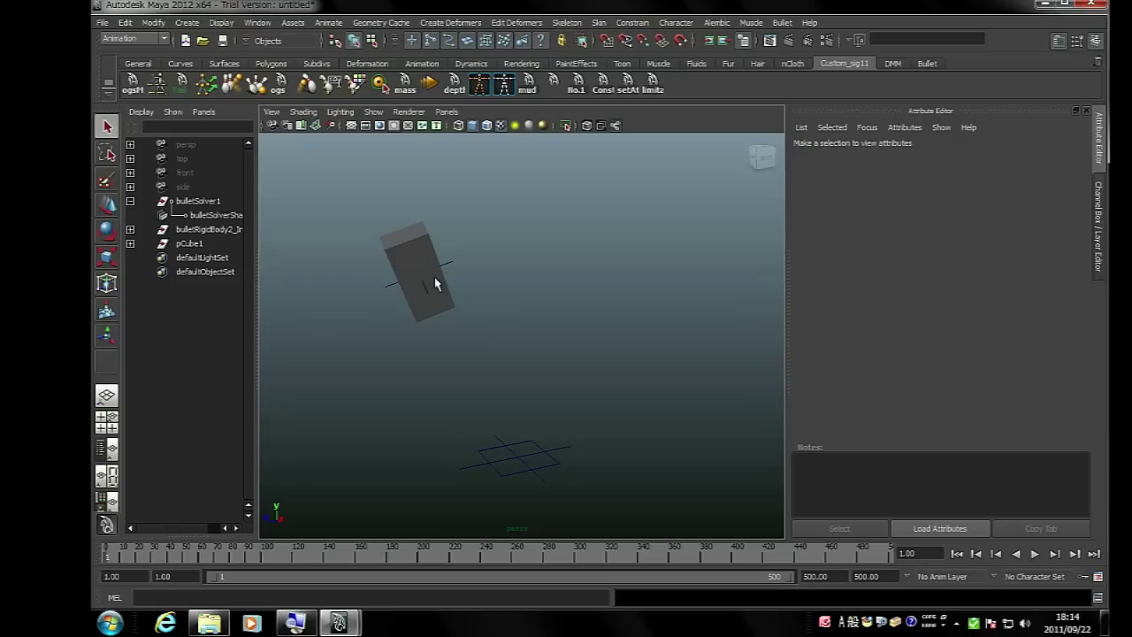
Play the simulation to watch the cube fall, then rewind to frame 1
{"action": "key", "text": "alt+v"}
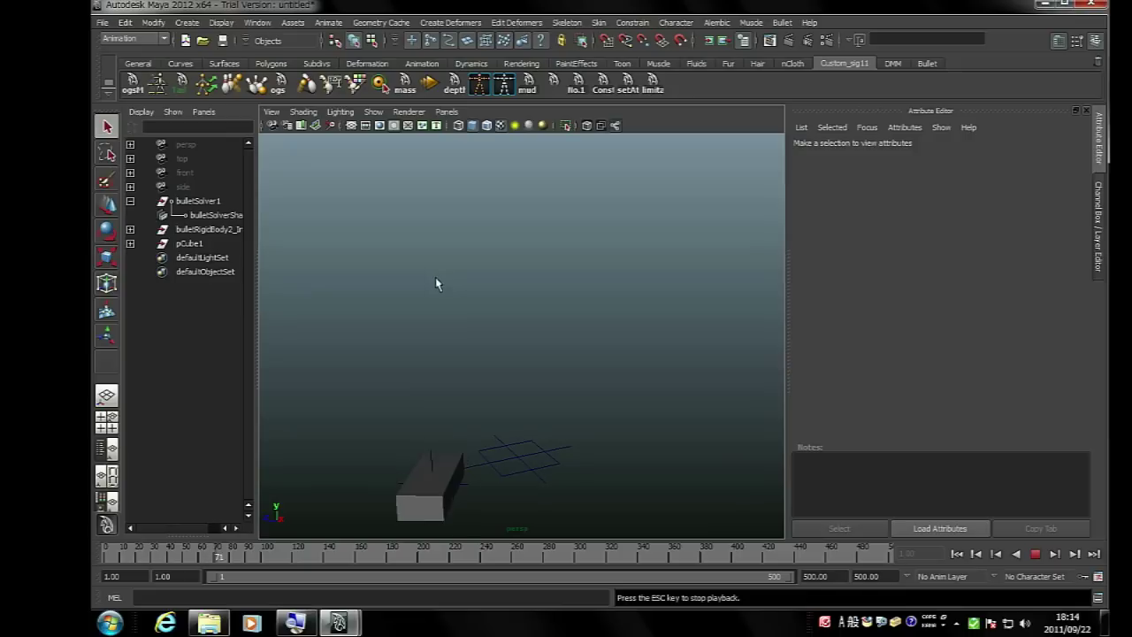
{"action": "key", "text": "Escape"}
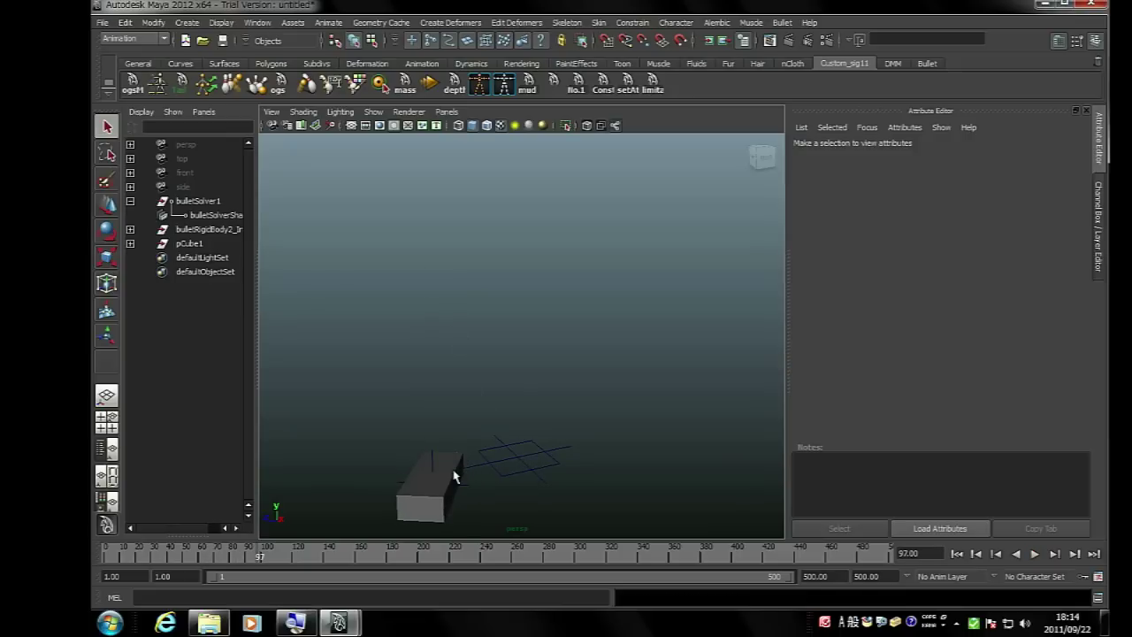
{"action": "key", "text": "alt+shift+v"}
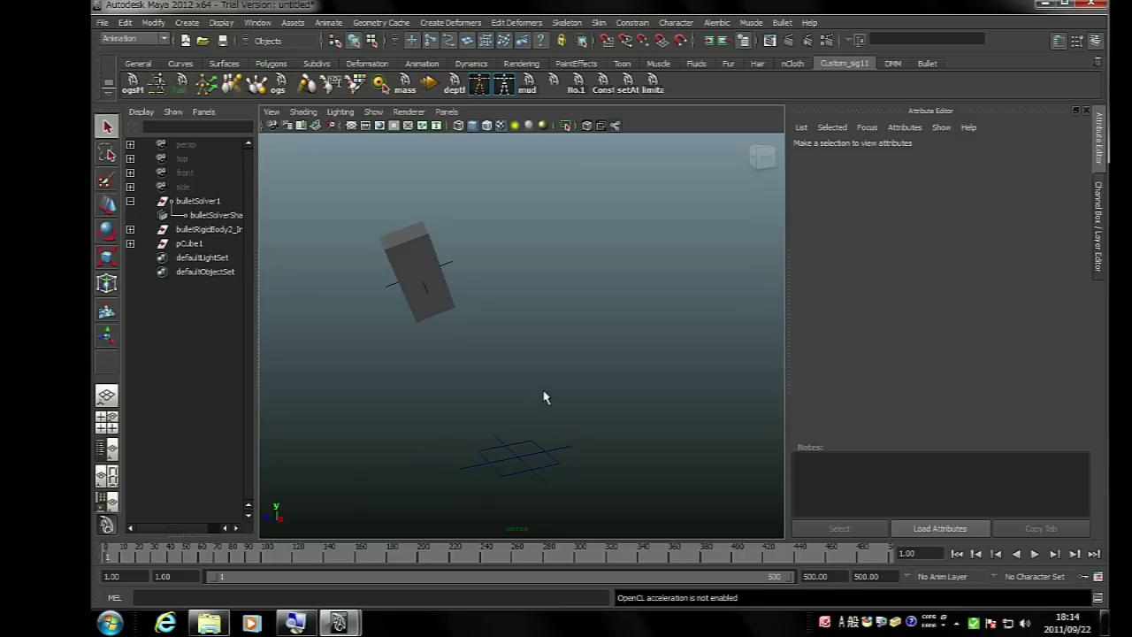
Switch to the Bullet shelf and create a new rigid body at the origin
{"action": "left_click", "coordinate": [783, 23]}
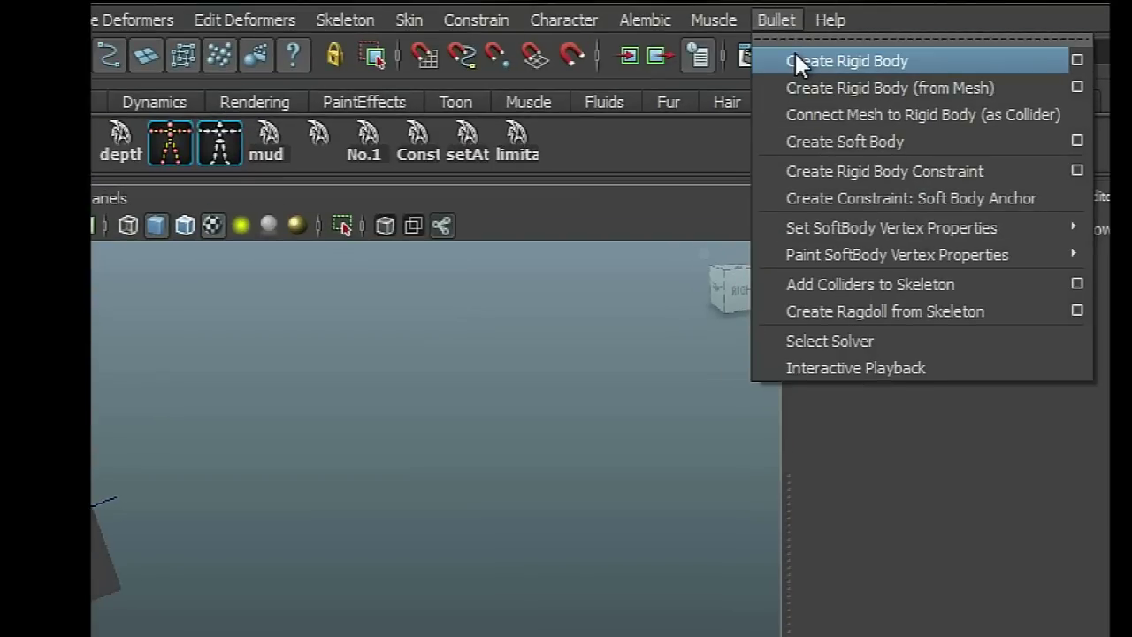
{"action": "left_click", "coordinate": [697, 137]}
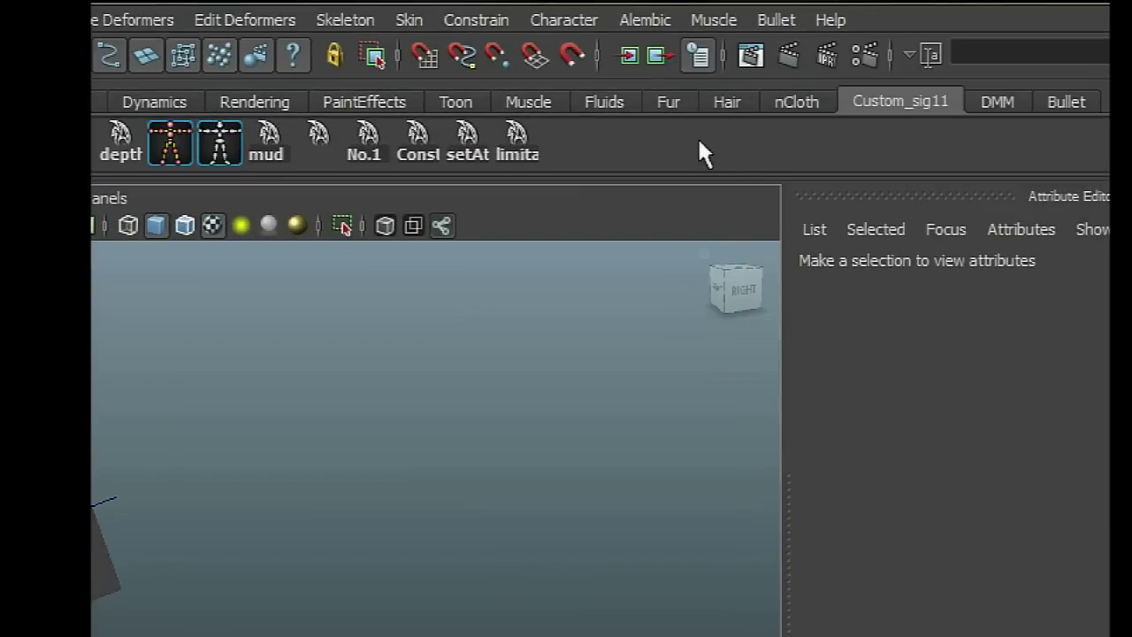
{"action": "left_click", "coordinate": [1045, 104]}
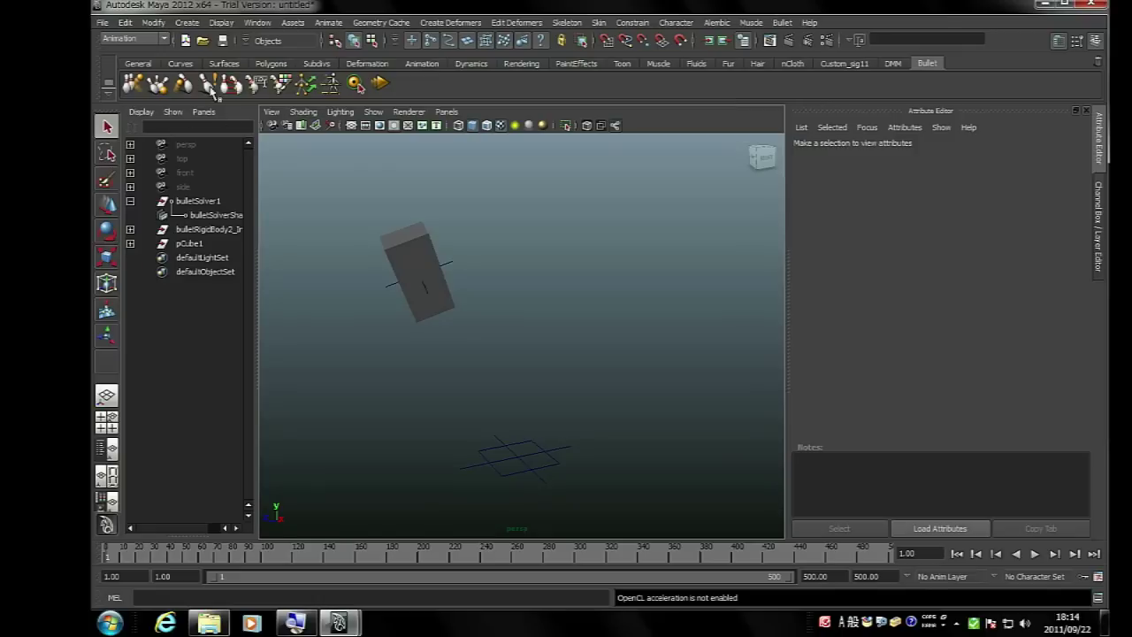
{"action": "left_click", "coordinate": [782, 22]}
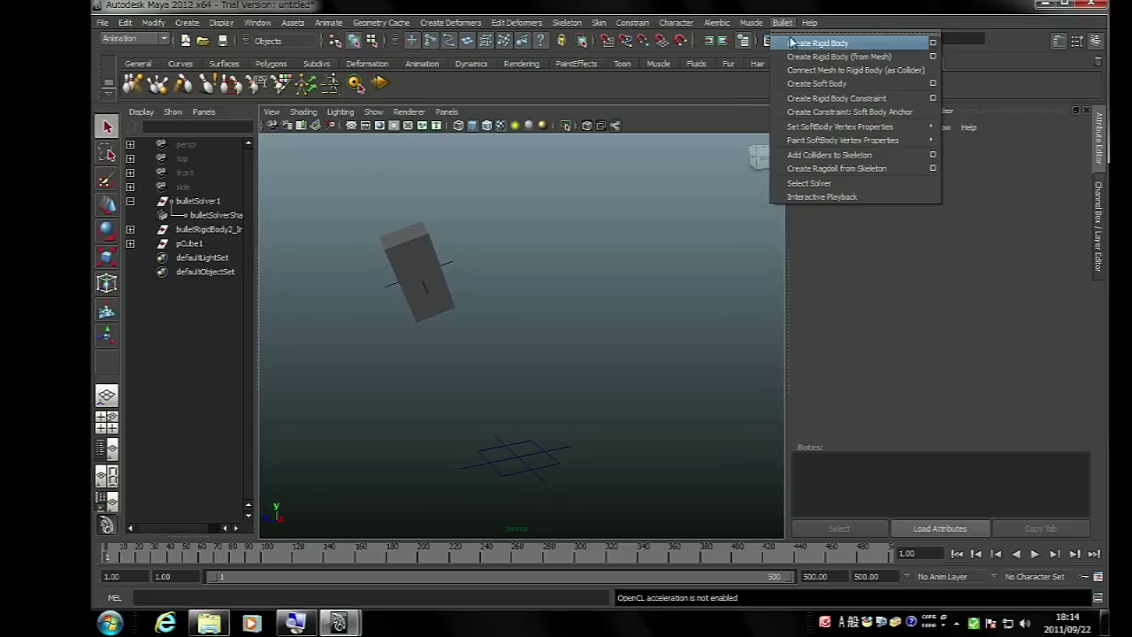
{"action": "left_click", "coordinate": [914, 247]}
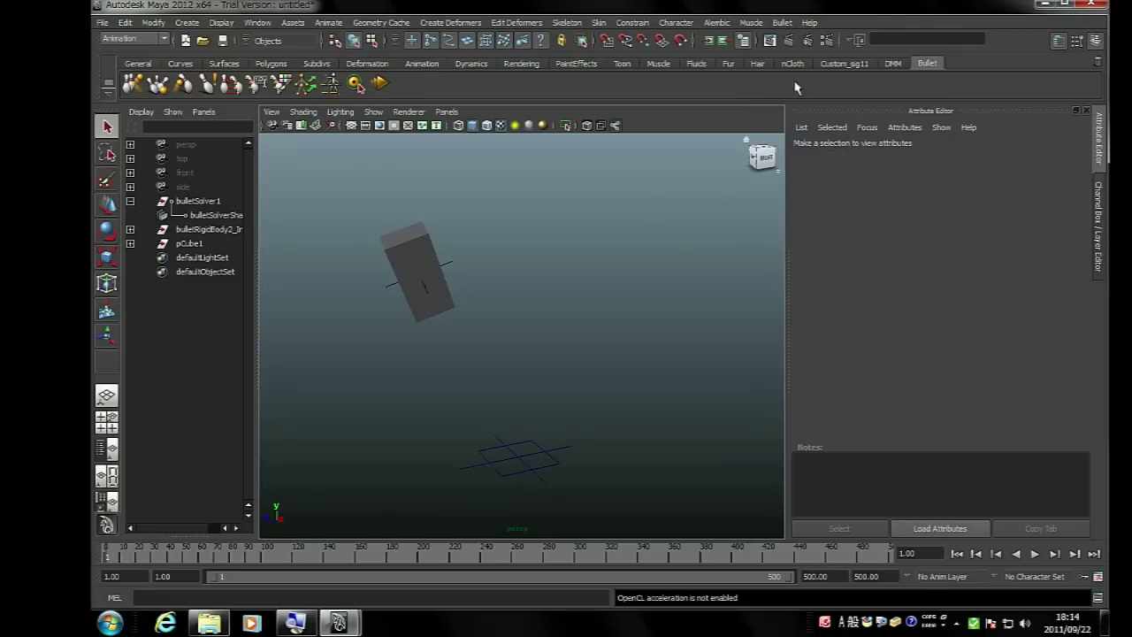
{"action": "left_click", "coordinate": [784, 23]}
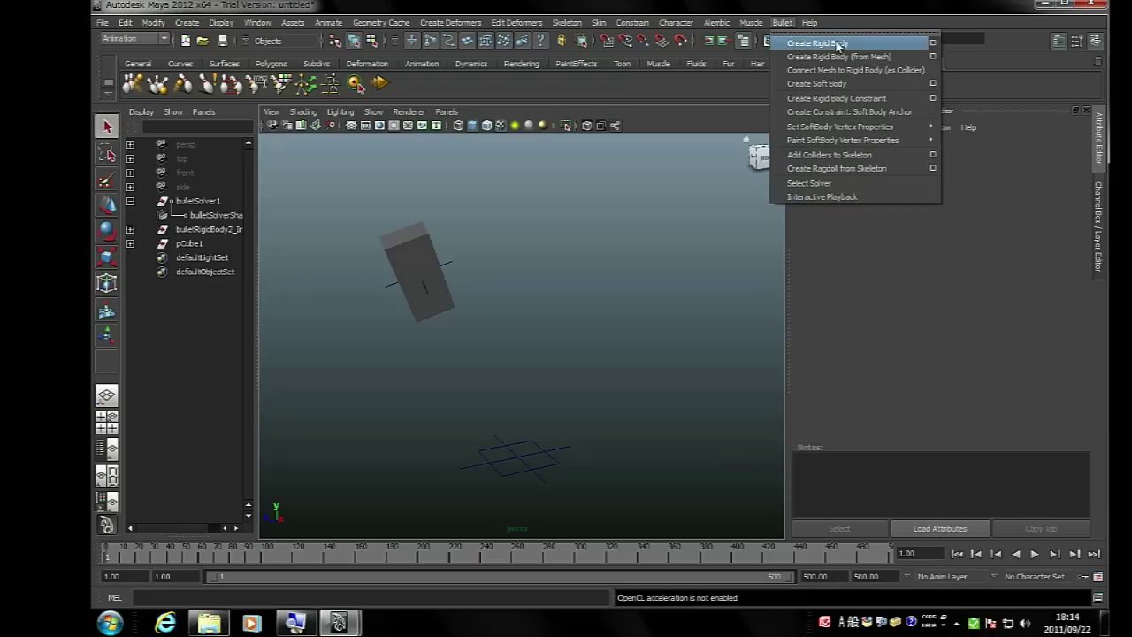
{"action": "left_click", "coordinate": [920, 44]}
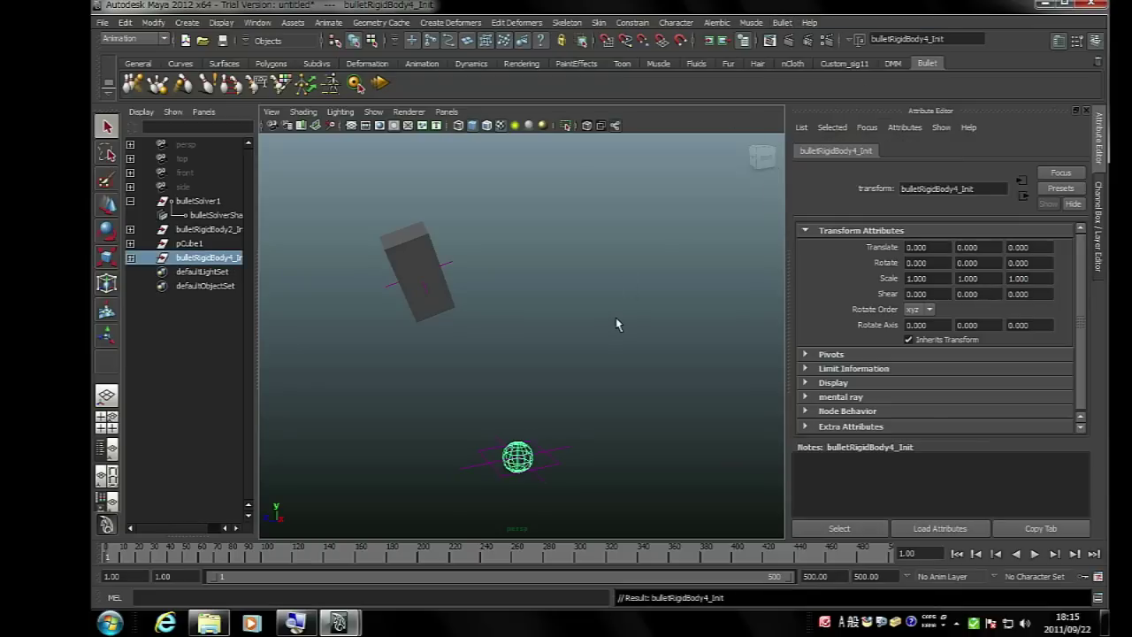
Raise the new rigid body above the ground plane with the Move tool
{"action": "key", "text": "w"}
{"action": "left_click_drag", "start_coordinate": [518, 438], "coordinate": [522, 288]}
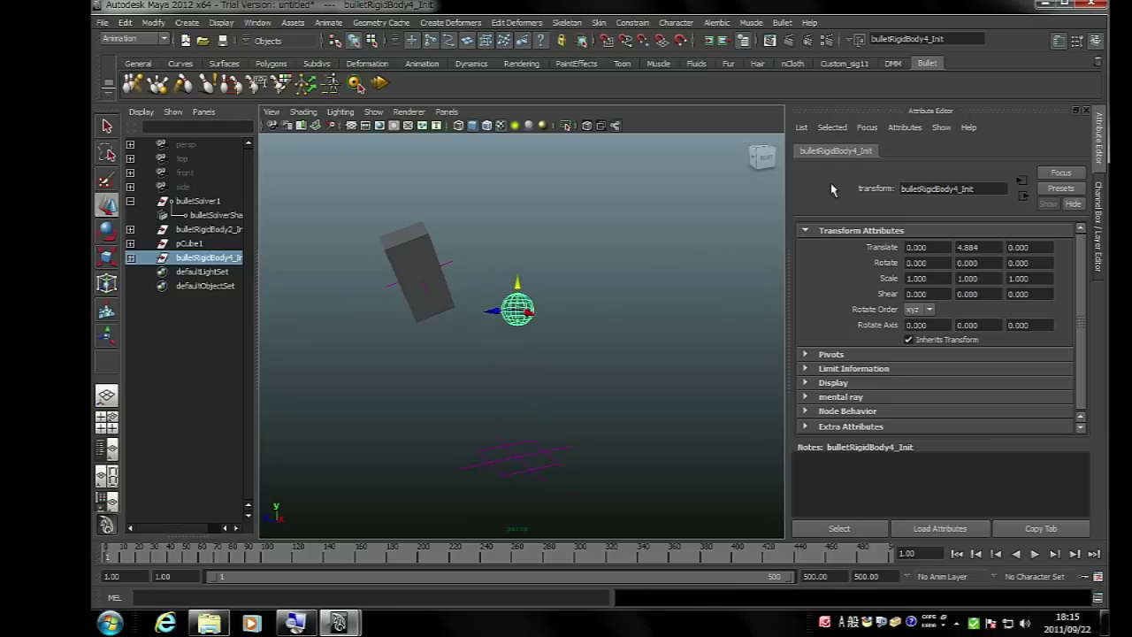
{"action": "key", "text": "Down"}
Set bulletRigidBody4's collider shape to sphere with a radius of 1
{"action": "left_click", "coordinate": [901, 155]}
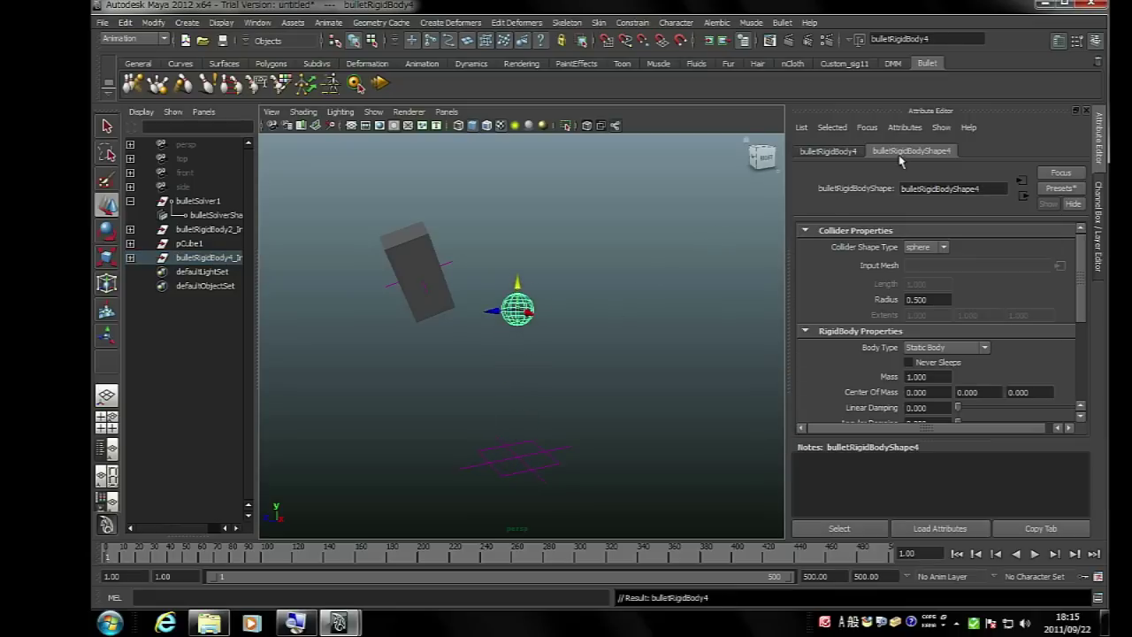
{"action": "left_click", "coordinate": [924, 248]}
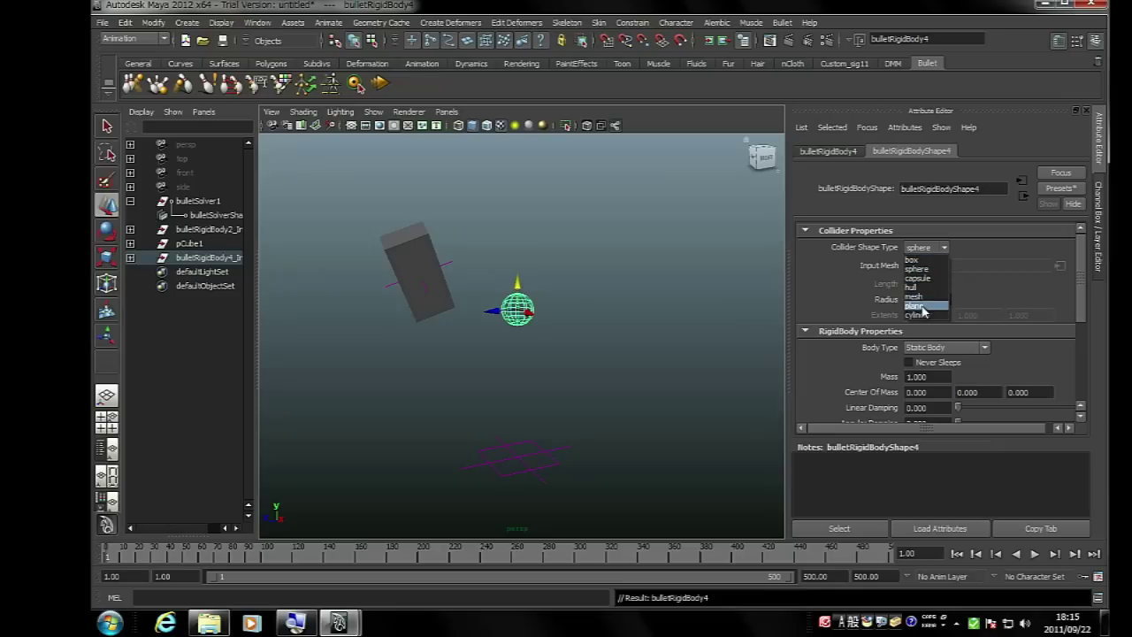
{"action": "left_click", "coordinate": [920, 259]}
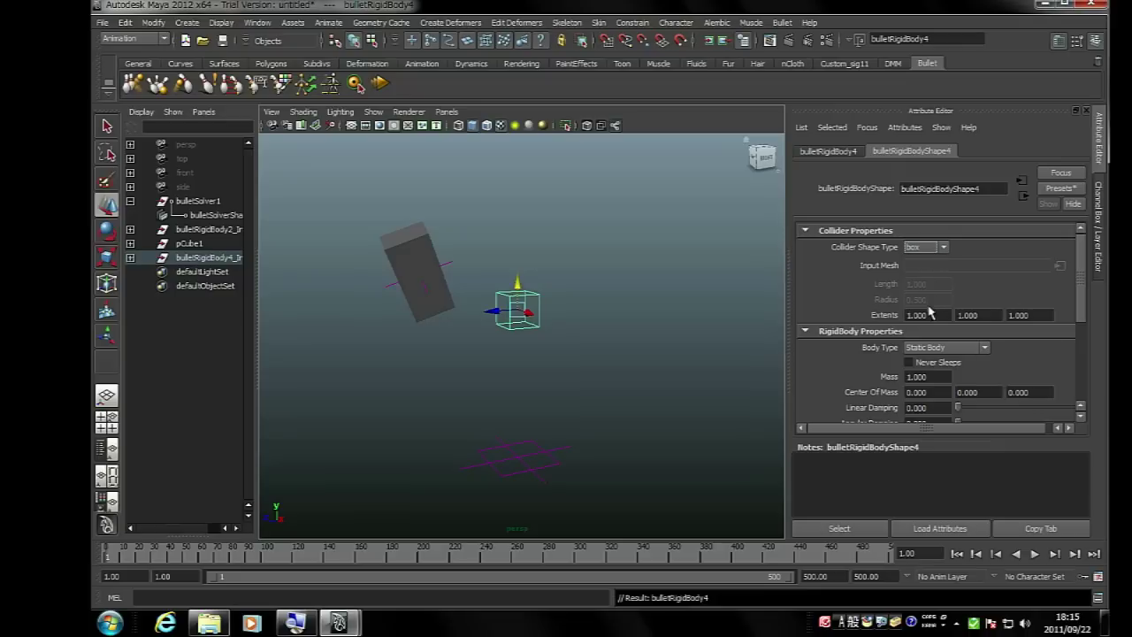
{"action": "left_click", "coordinate": [925, 248]}
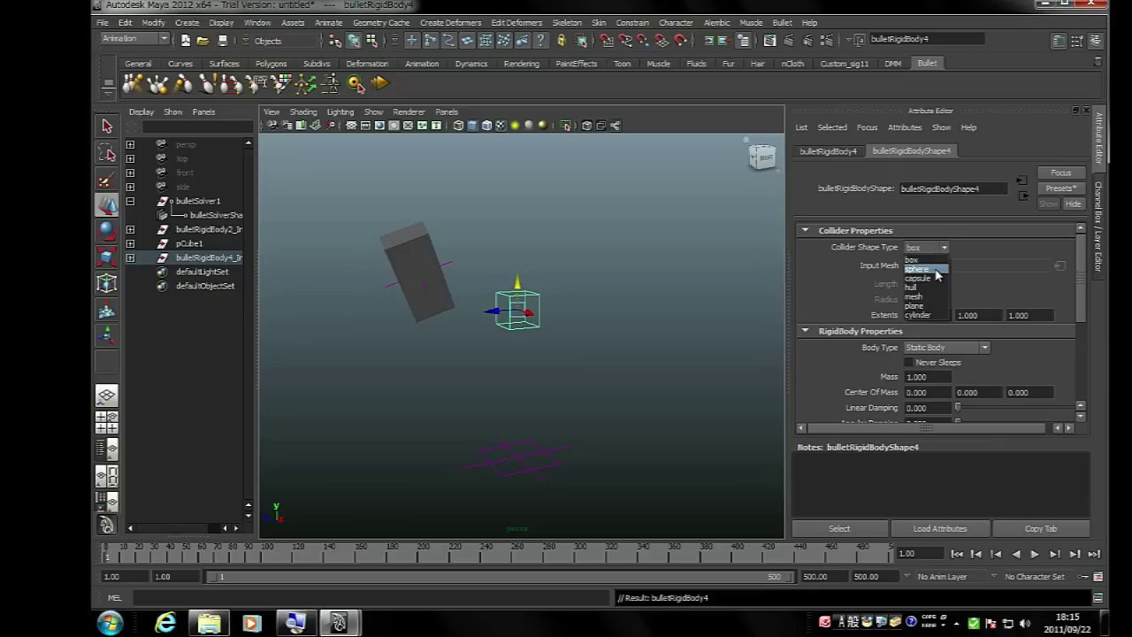
{"action": "left_click", "coordinate": [925, 281]}
{"action": "left_click", "coordinate": [933, 299]}
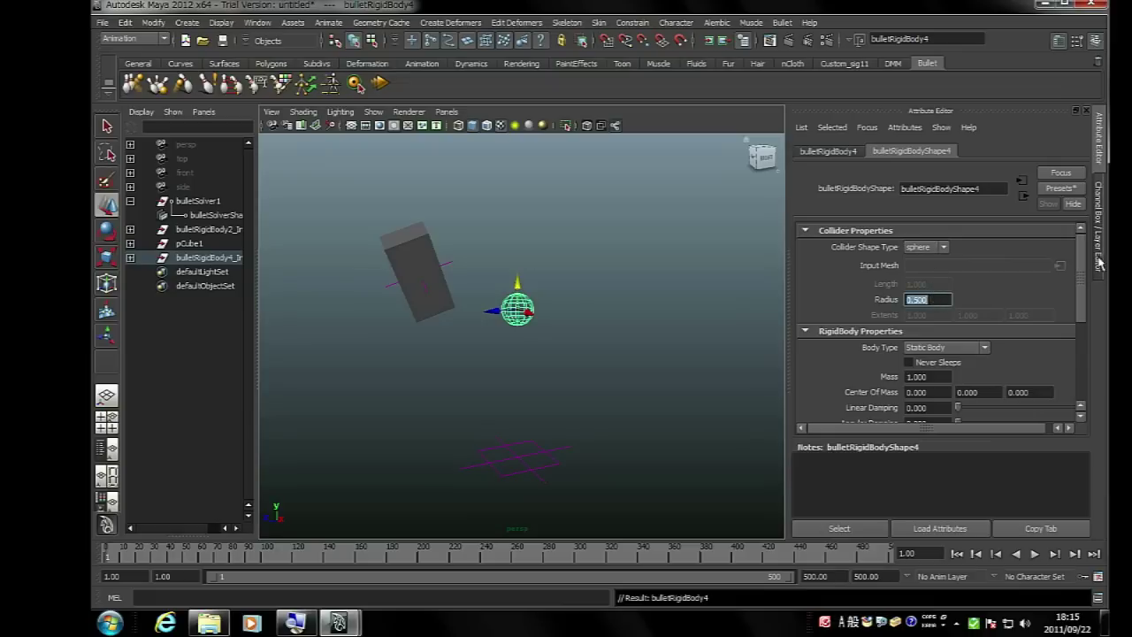
{"action": "type", "text": "1"}
{"action": "key", "text": "Return"}
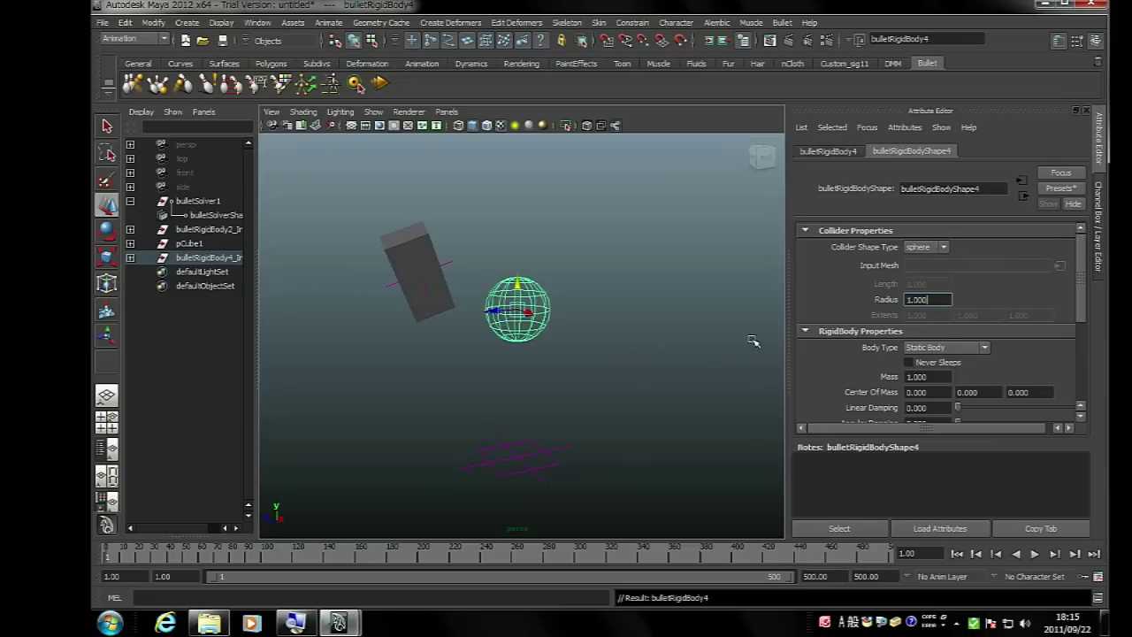
{"action": "left_click", "coordinate": [934, 347]}
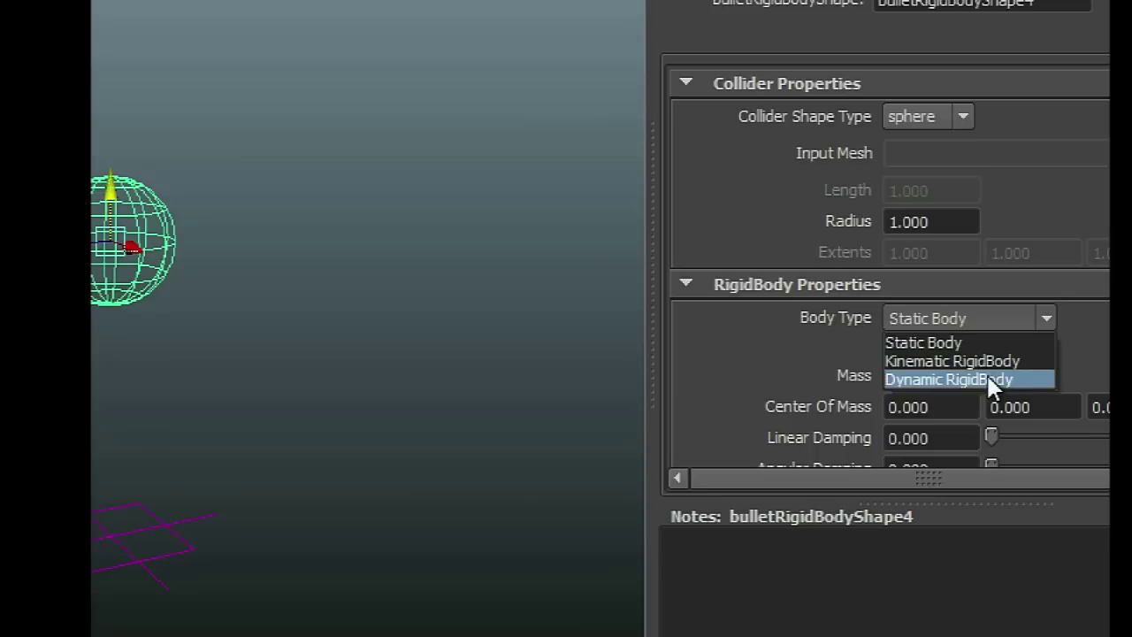
Make the sphere a Dynamic RigidBody, play a test, then rewind to frame 1
{"action": "left_click", "coordinate": [781, 324]}
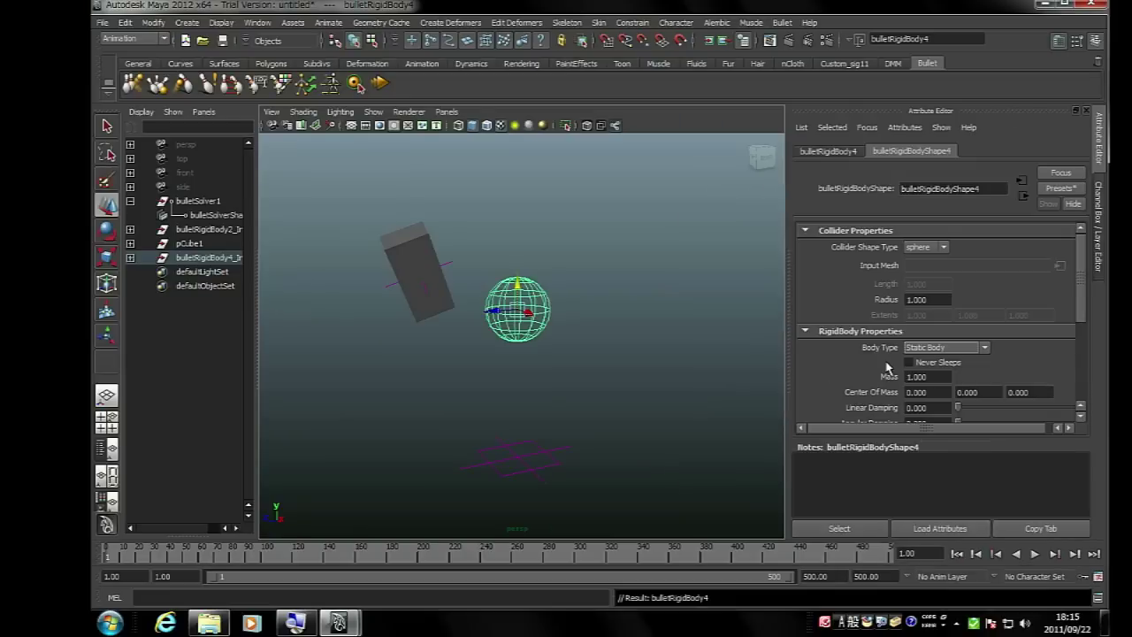
{"action": "left_click", "coordinate": [920, 348]}
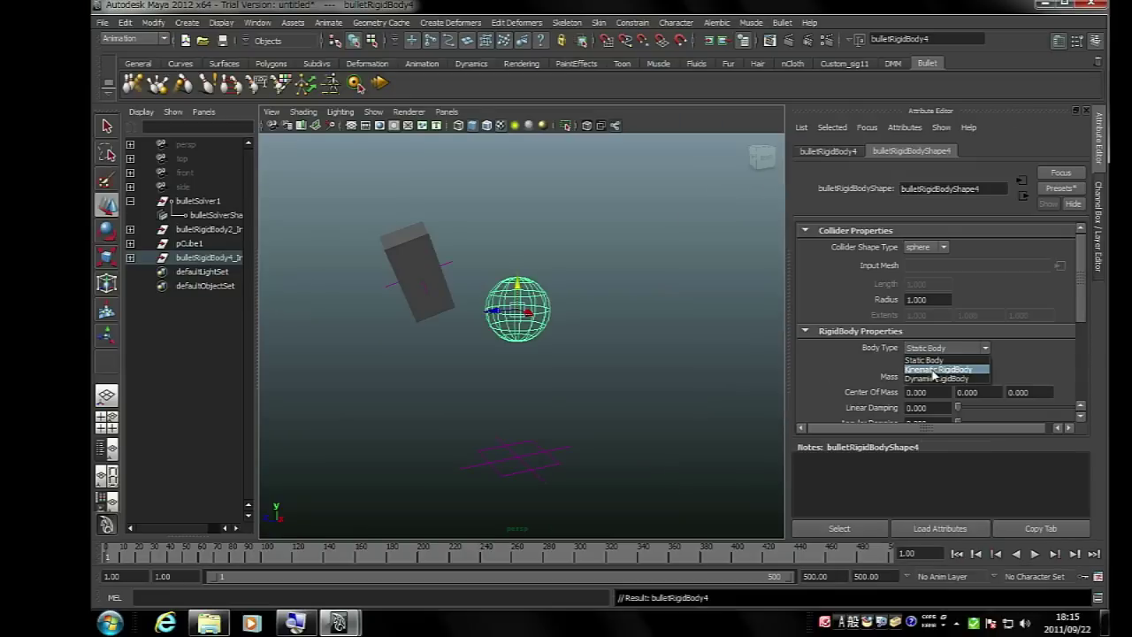
{"action": "left_click", "coordinate": [933, 379]}
{"action": "key", "text": "alt+v"}
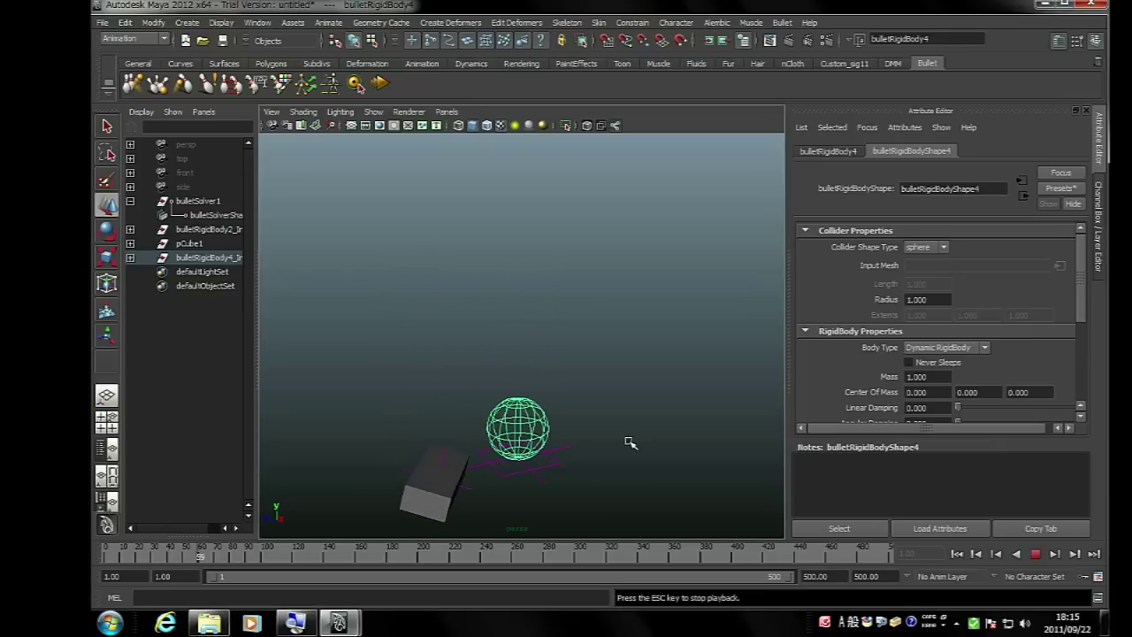
{"action": "key", "text": "Escape"}
{"action": "key", "text": "alt+shift+v"}
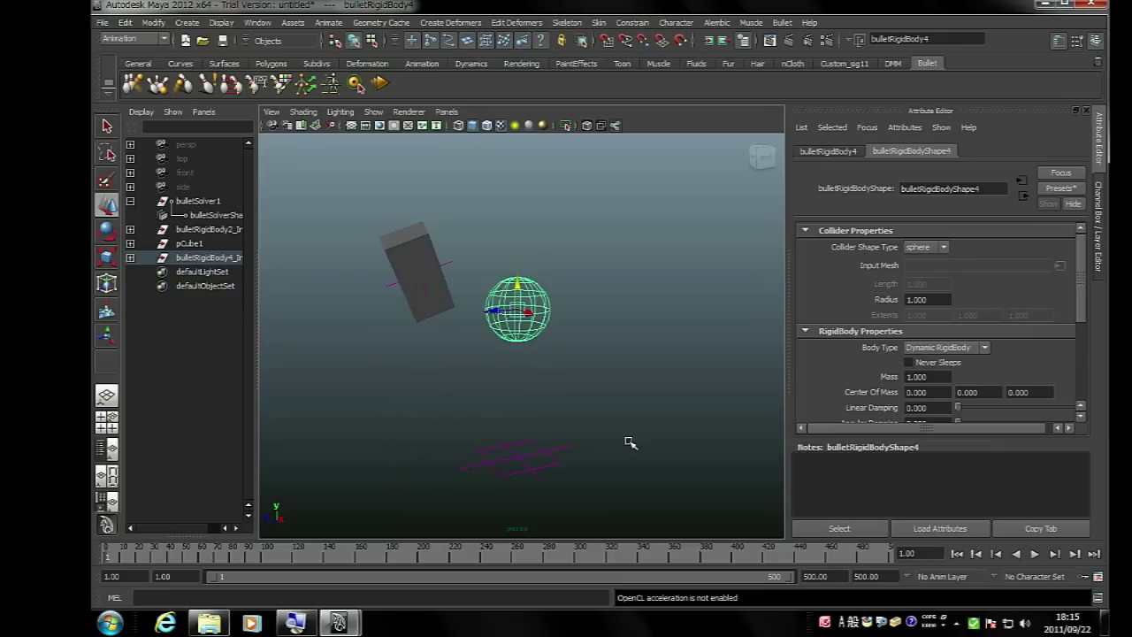
Set the sphere back to Static Body, replay, rewind and deselect all
{"action": "left_click", "coordinate": [936, 349]}
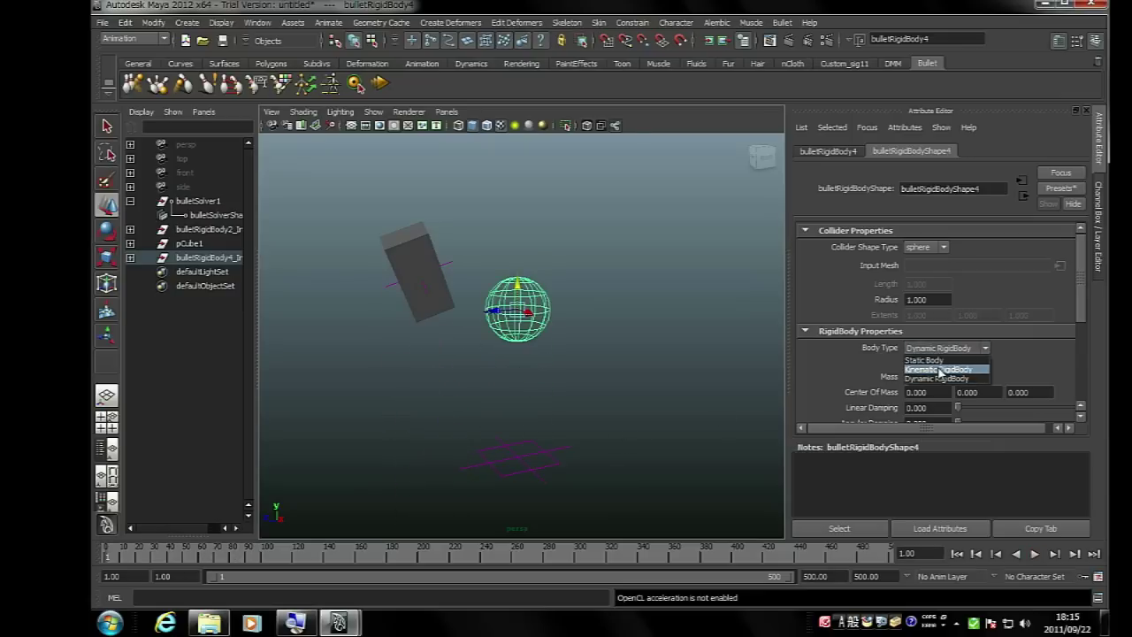
{"action": "left_click", "coordinate": [934, 360]}
{"action": "key", "text": "alt+v"}
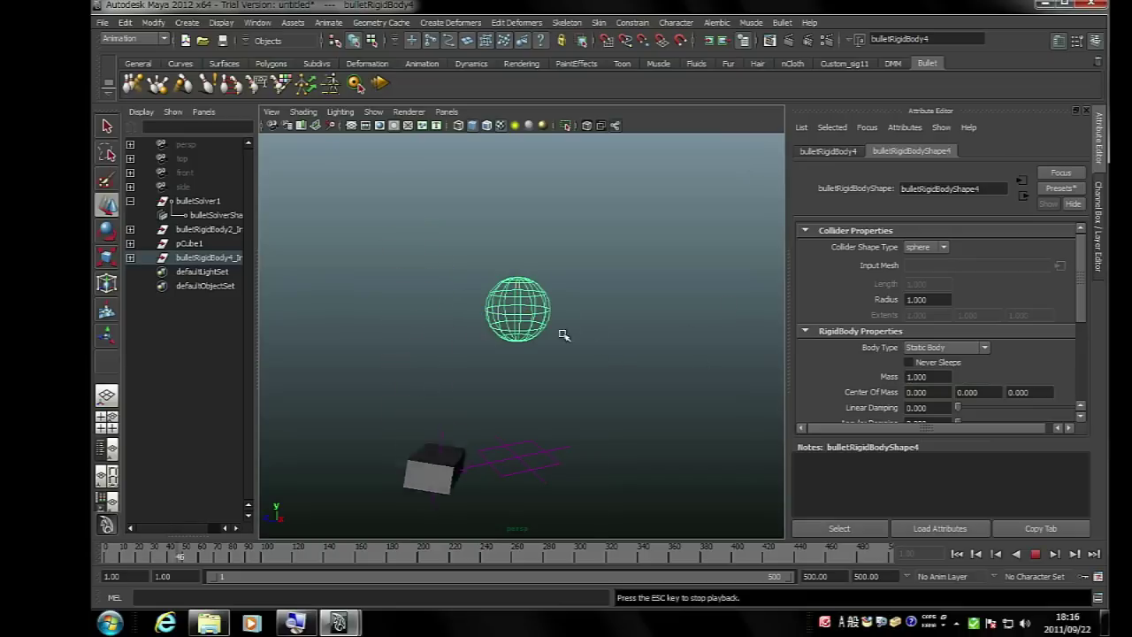
{"action": "key", "text": "Escape"}
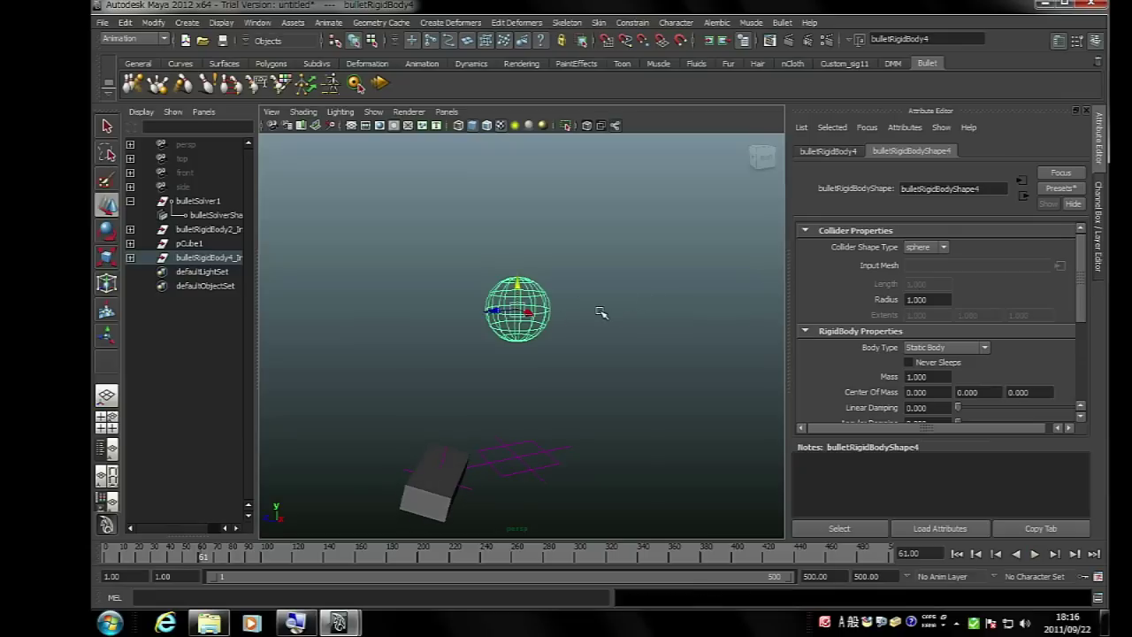
{"action": "key", "text": "alt+shift+v"}
{"action": "left_click", "coordinate": [646, 299]}
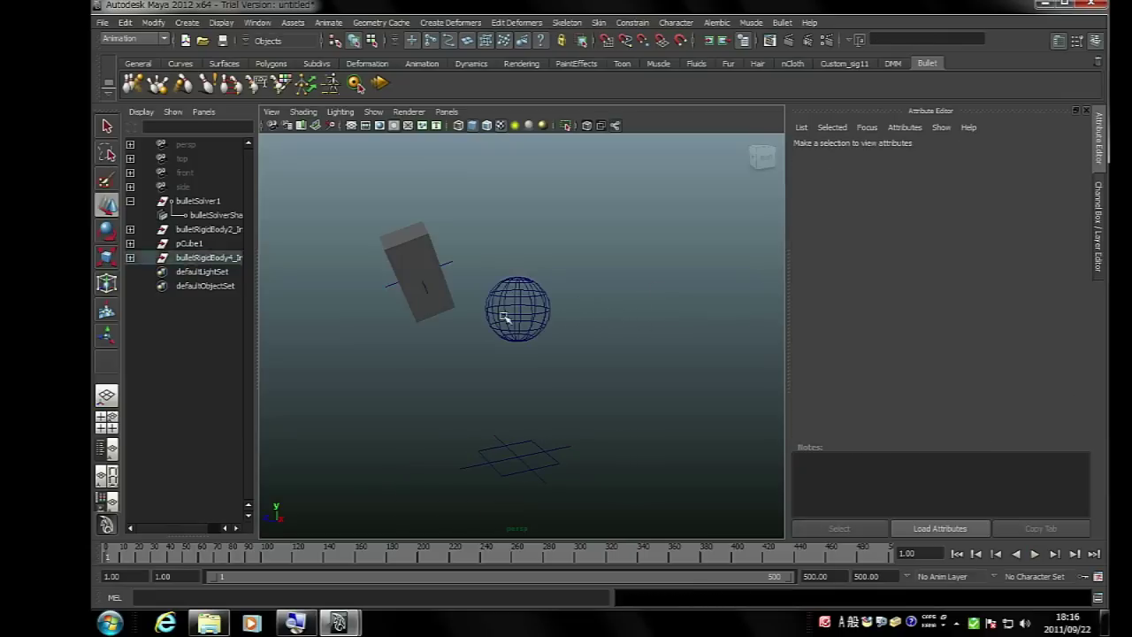
Select the sphere and cube and link them with a point rigid body constraint
{"action": "left_click", "coordinate": [504, 318]}
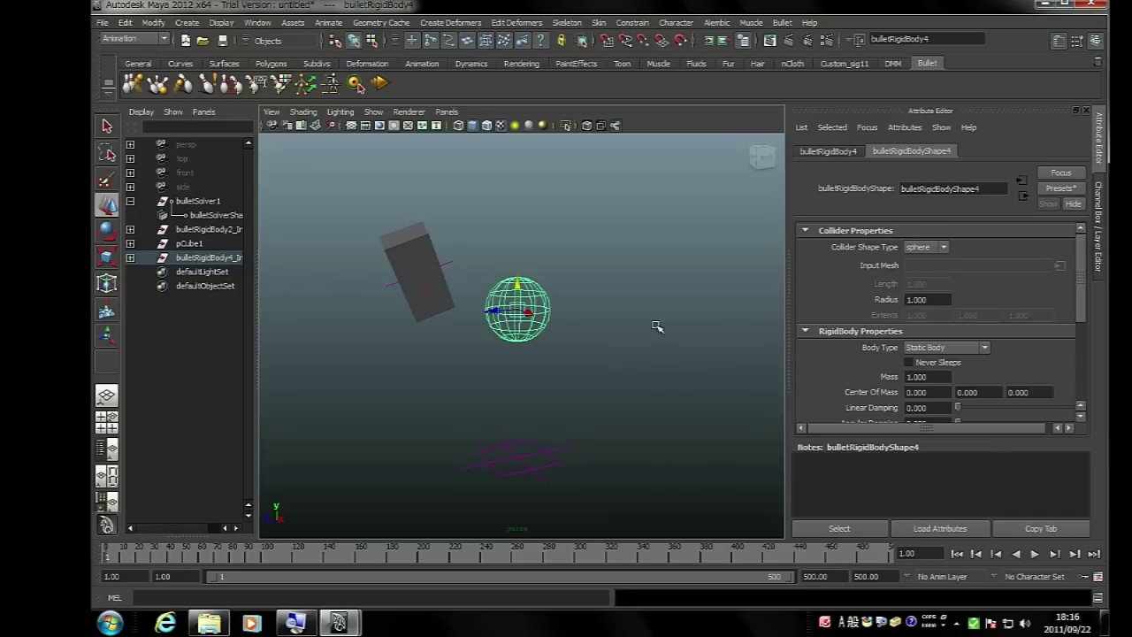
{"action": "left_click", "coordinate": [443, 260]}
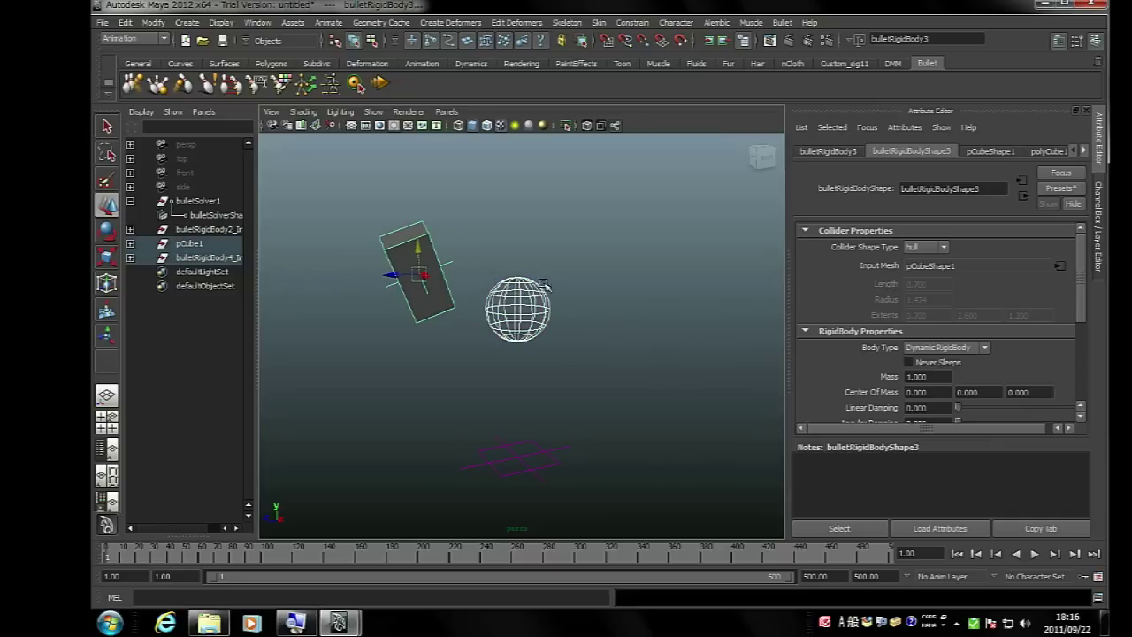
{"action": "left_click", "coordinate": [782, 23]}
{"action": "left_click", "coordinate": [823, 33]}
{"action": "left_click_drag", "start_coordinate": [796, 33], "coordinate": [741, 112]}
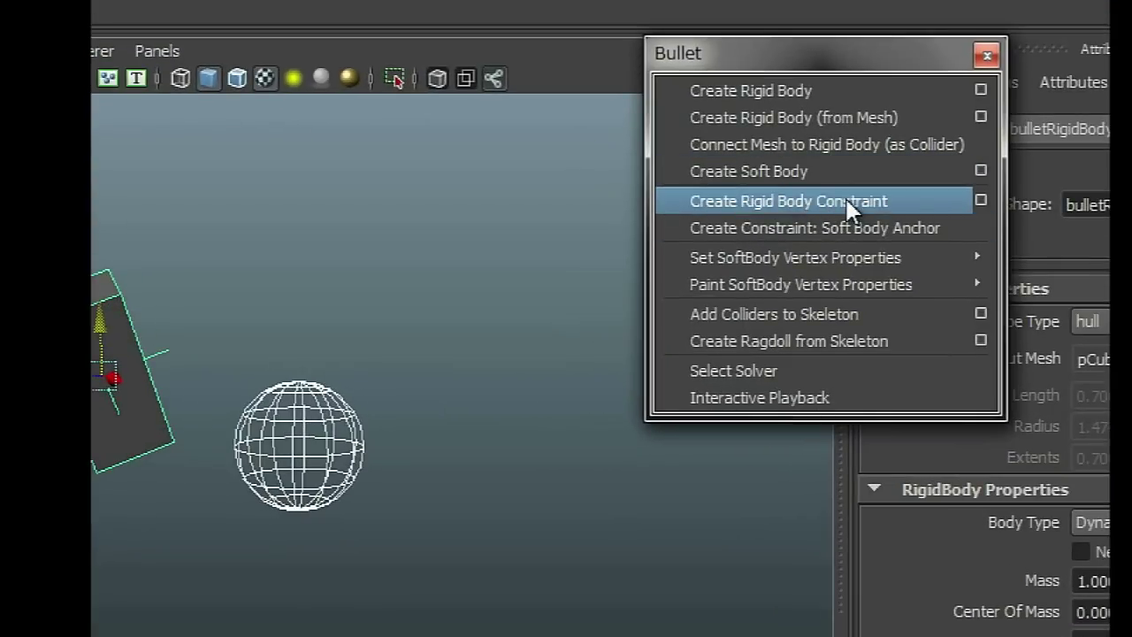
{"action": "left_click", "coordinate": [847, 202]}
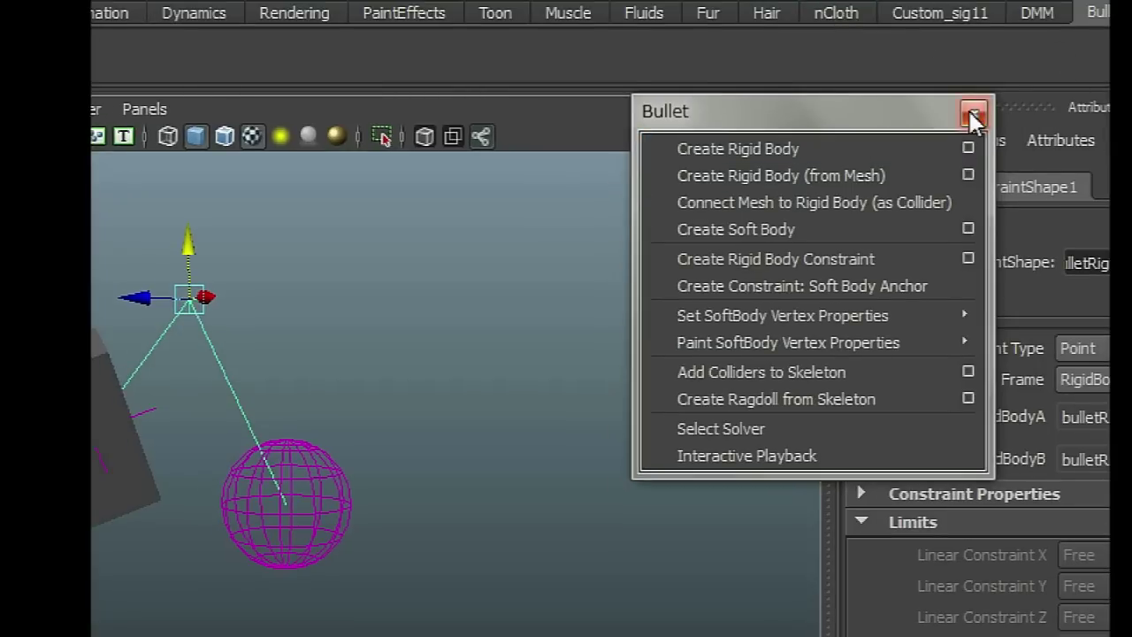
{"action": "left_click", "coordinate": [974, 113]}
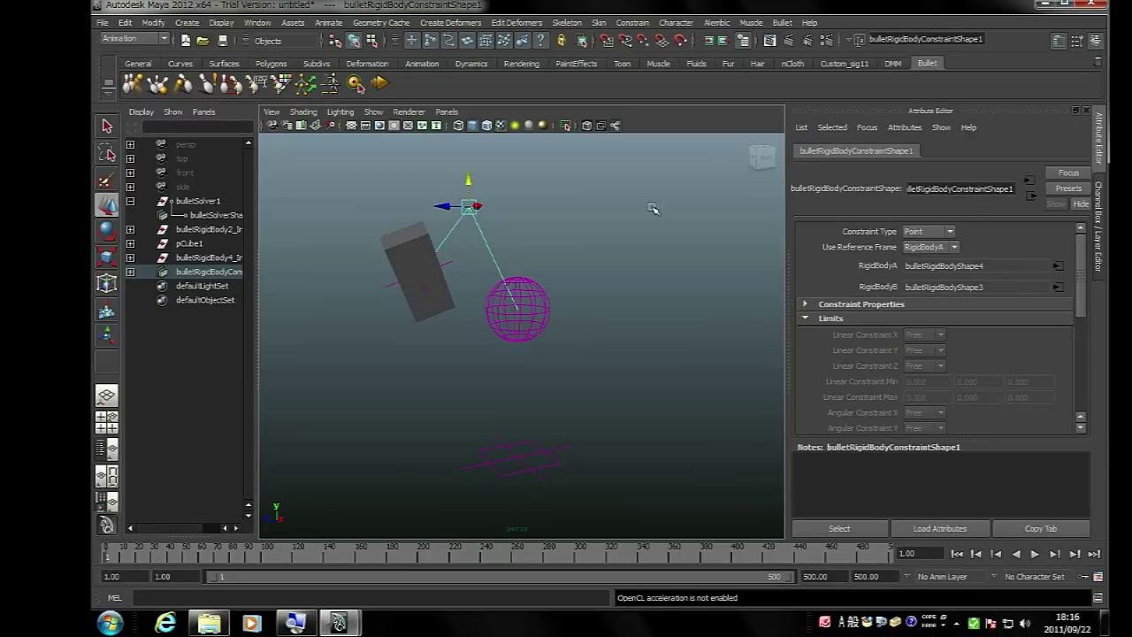
Lower the constraint pivot and play a quick test, then rewind
{"action": "middle_click_drag", "start_coordinate": [485, 184], "coordinate": [500, 261]}
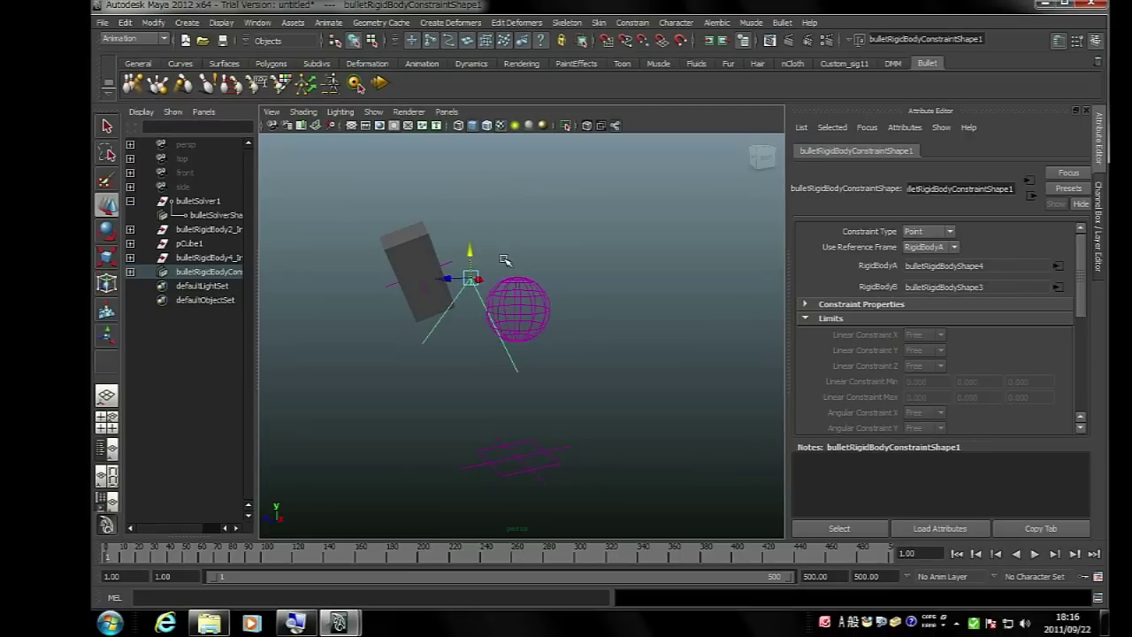
{"action": "key", "text": "alt+v"}
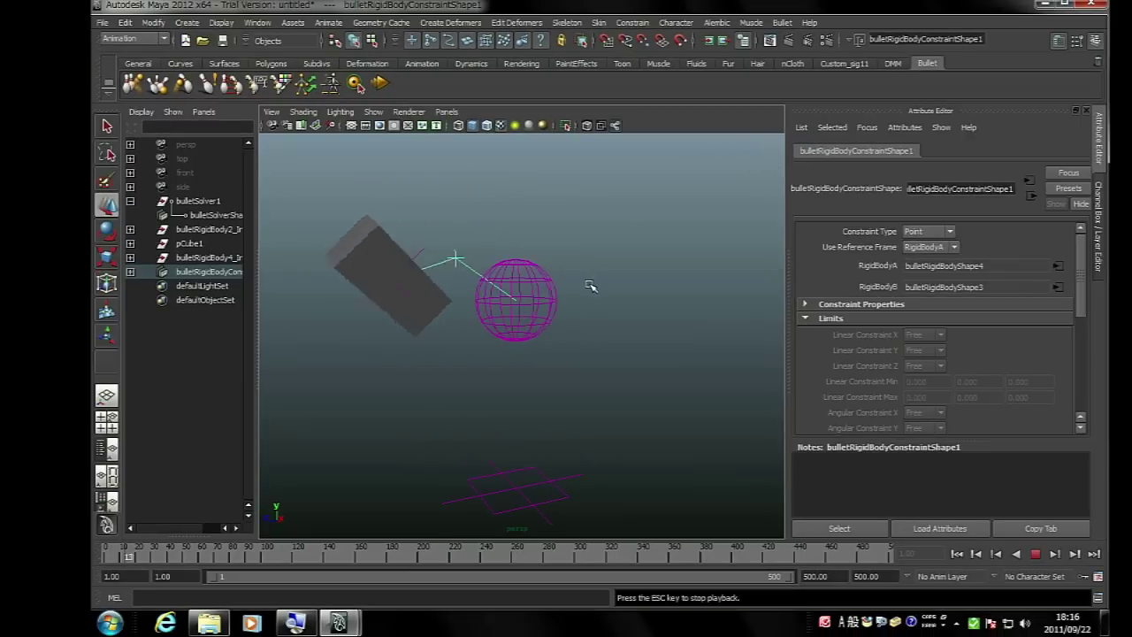
{"action": "key", "text": "Escape"}
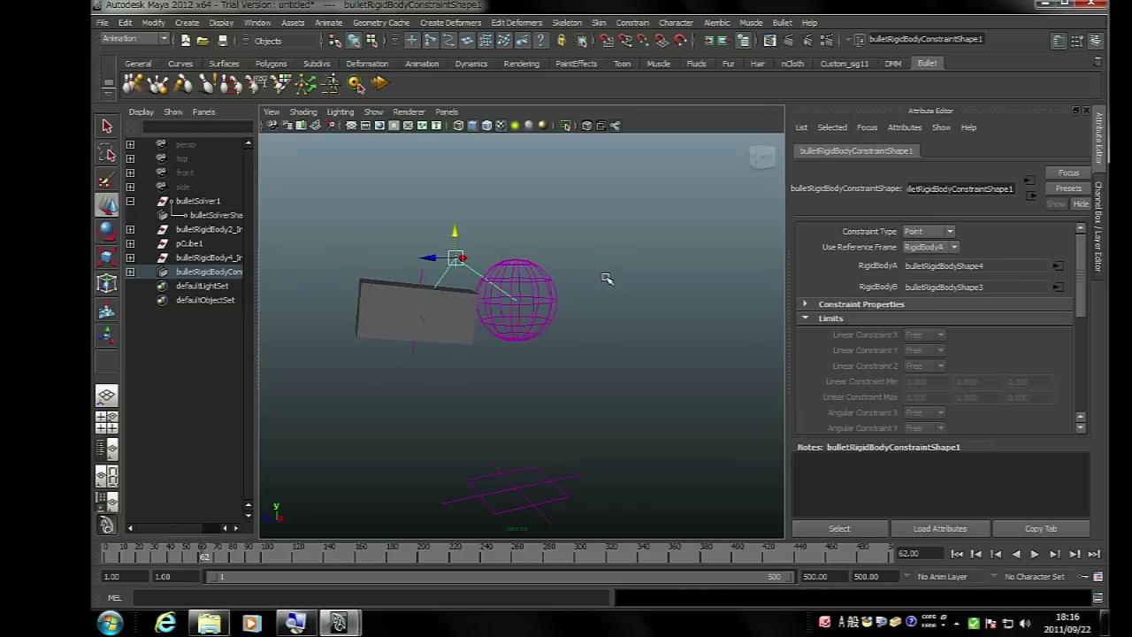
{"action": "key", "text": "shift+alt+v"}
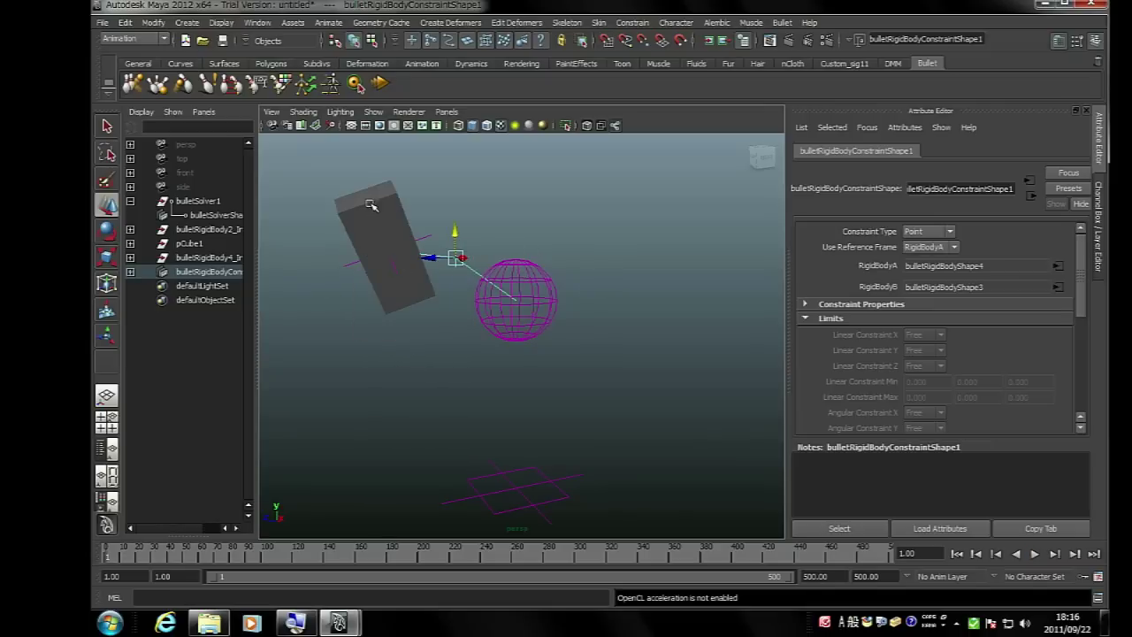
Move the pivot further down, retest the cube's swing, rewind and deselect
{"action": "left_click_drag", "start_coordinate": [454, 231], "coordinate": [474, 301]}
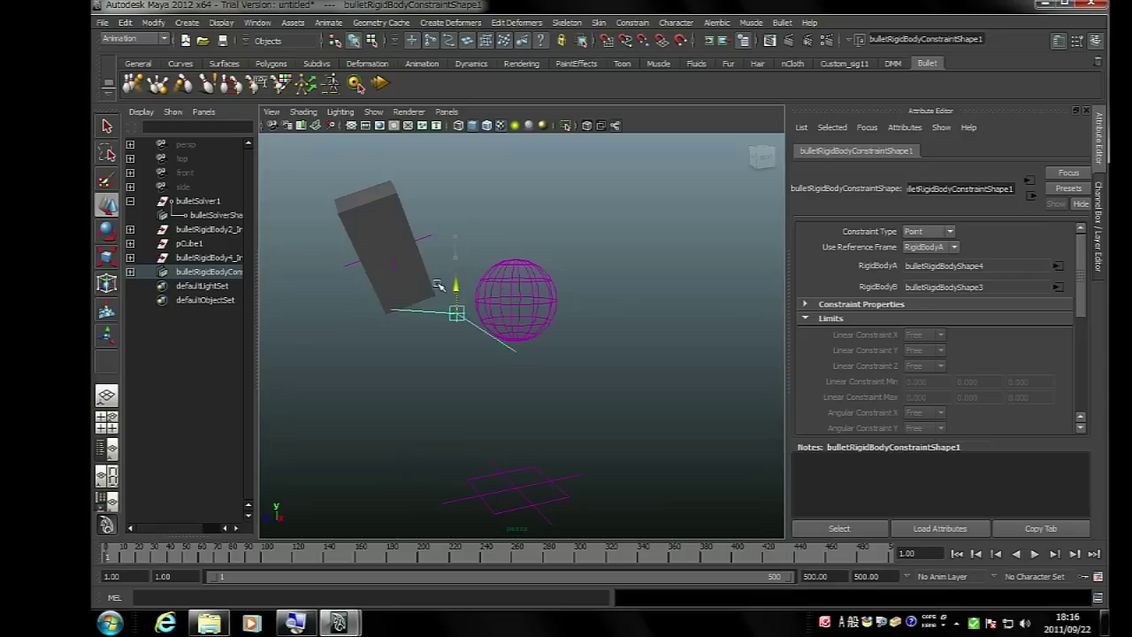
{"action": "key", "text": "alt+v"}
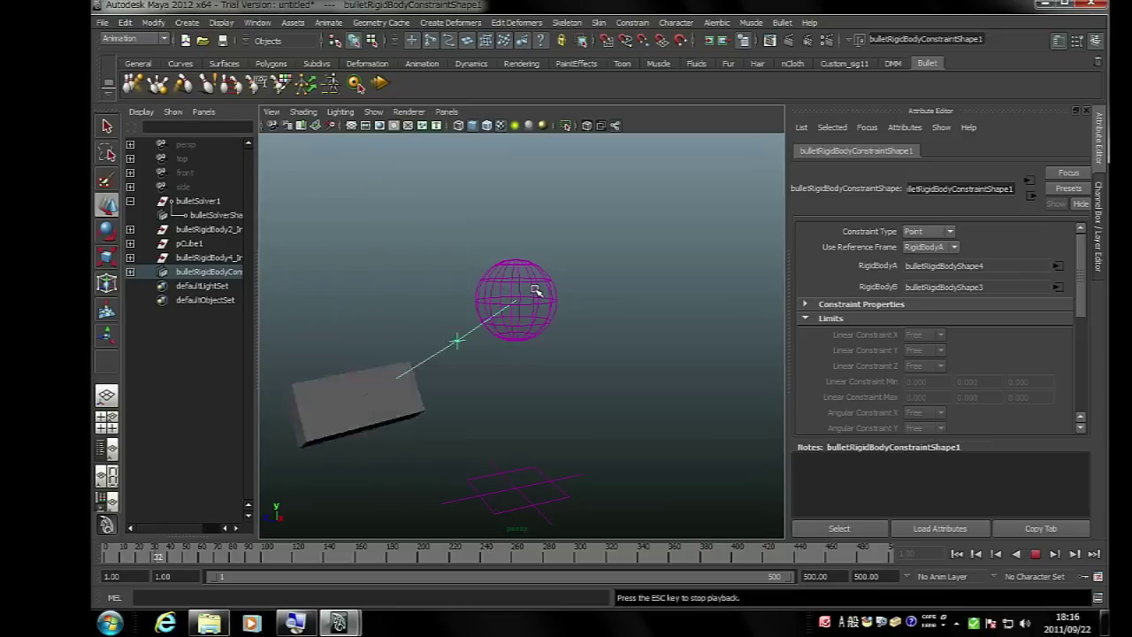
{"action": "key", "text": "Escape"}
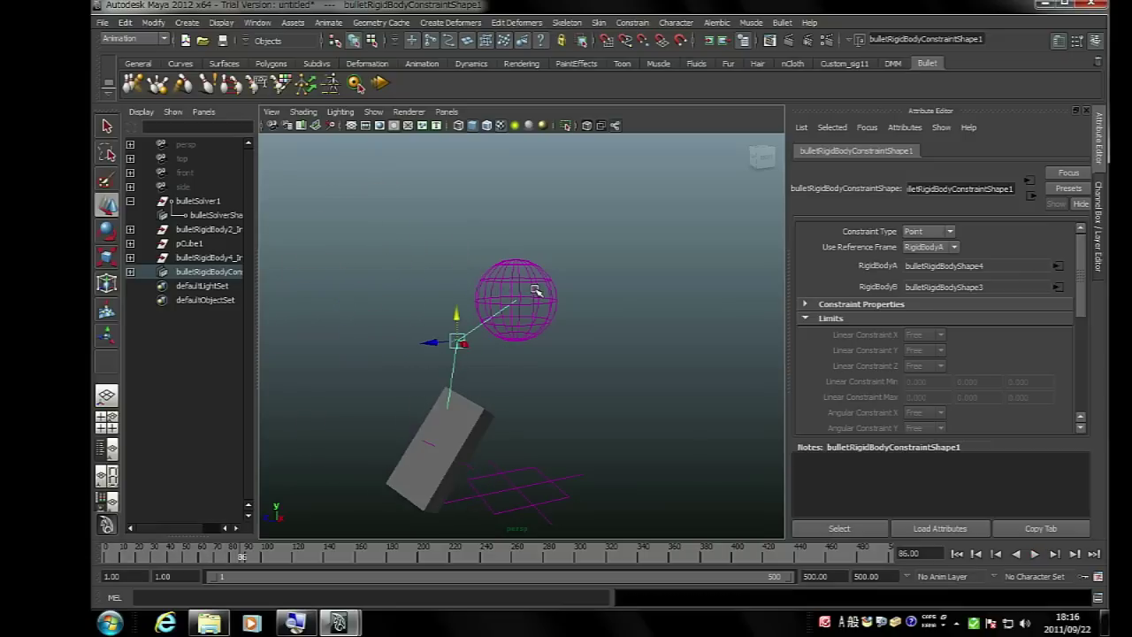
{"action": "key", "text": "shift+alt+v"}
{"action": "left_click_drag", "start_coordinate": [536, 291], "coordinate": [523, 323], "text": "alt"}
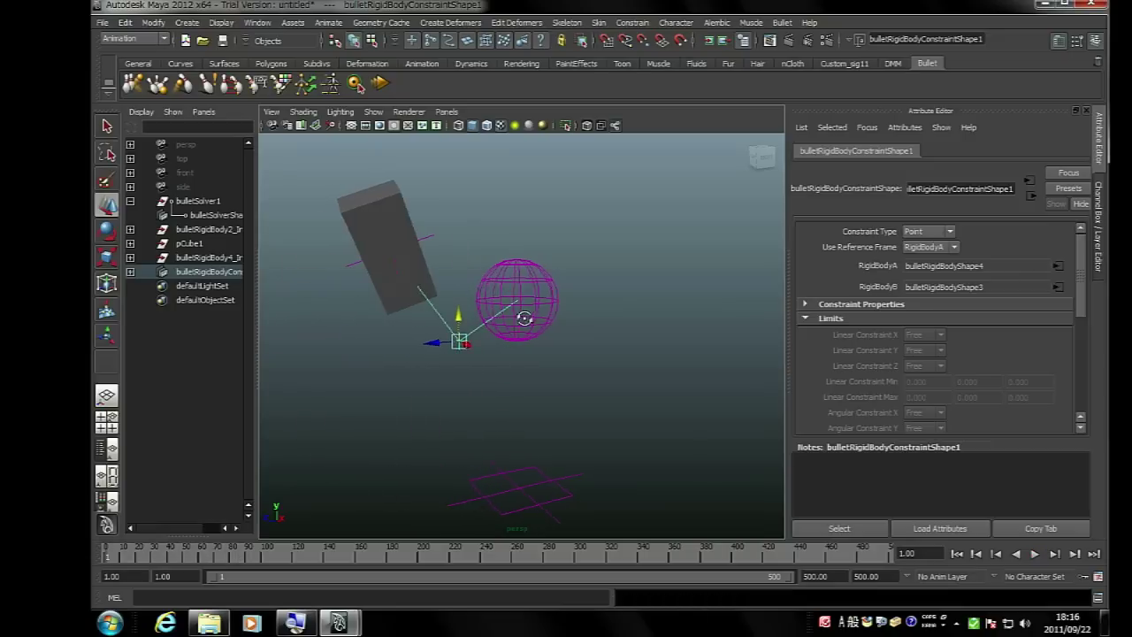
{"action": "left_click", "coordinate": [544, 278]}
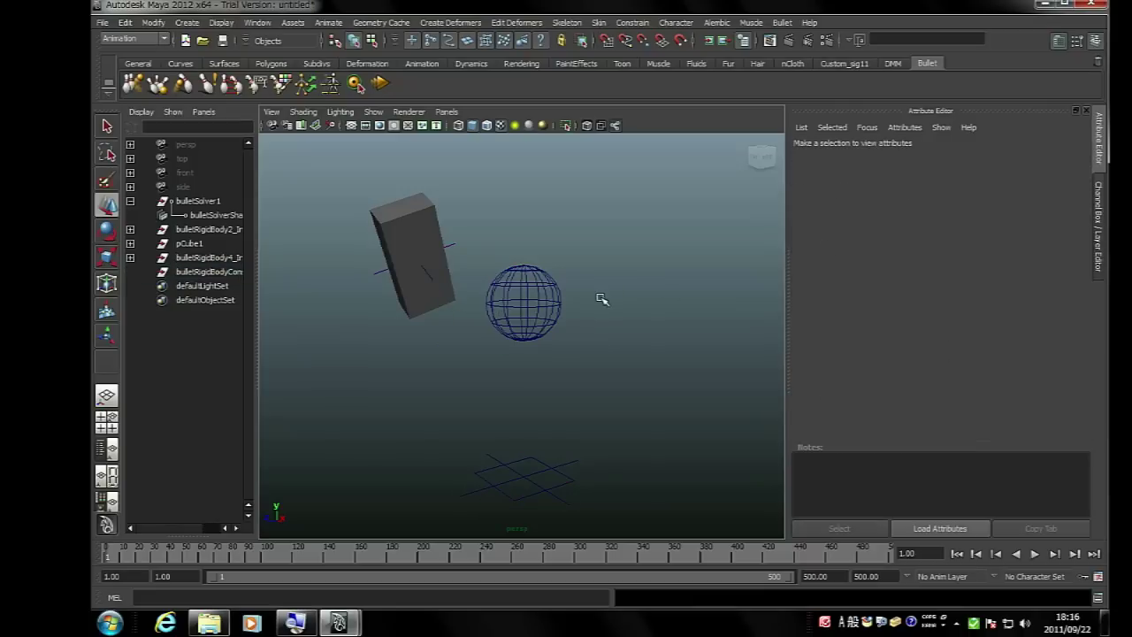
{"action": "right_click_drag", "start_coordinate": [599, 298], "coordinate": [659, 314], "text": "shift"}
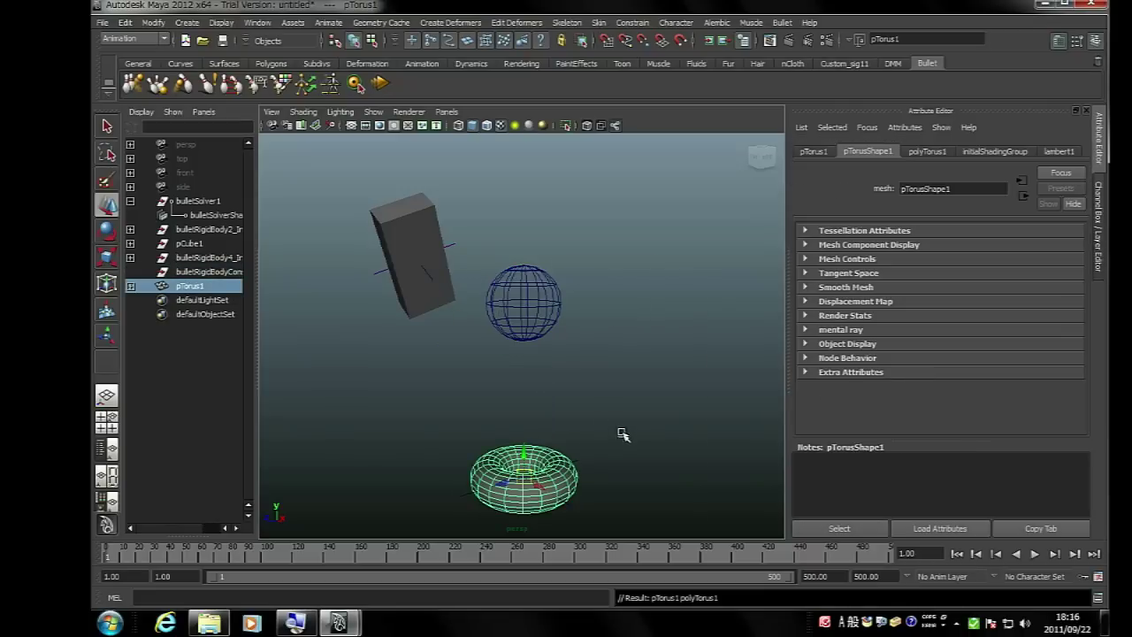
Raise the new torus above the sphere and make it a Bullet soft body
{"action": "mouse_move", "coordinate": [526, 456]}
{"action": "left_mouse_down"}
{"action": "mouse_move", "coordinate": [615, 371]}
{"action": "mouse_move", "coordinate": [677, 203]}
{"action": "mouse_move", "coordinate": [743, 159]}
{"action": "left_mouse_up"}
{"action": "left_click", "coordinate": [782, 22]}
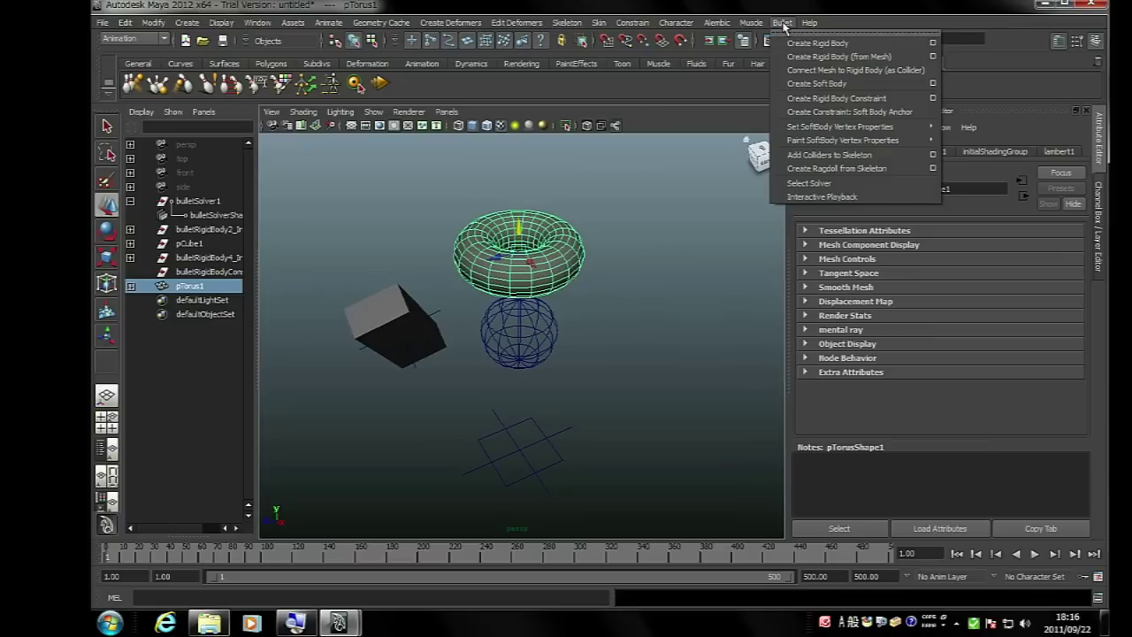
{"action": "left_click", "coordinate": [823, 33]}
{"action": "left_click_drag", "start_coordinate": [827, 18], "coordinate": [832, 193]}
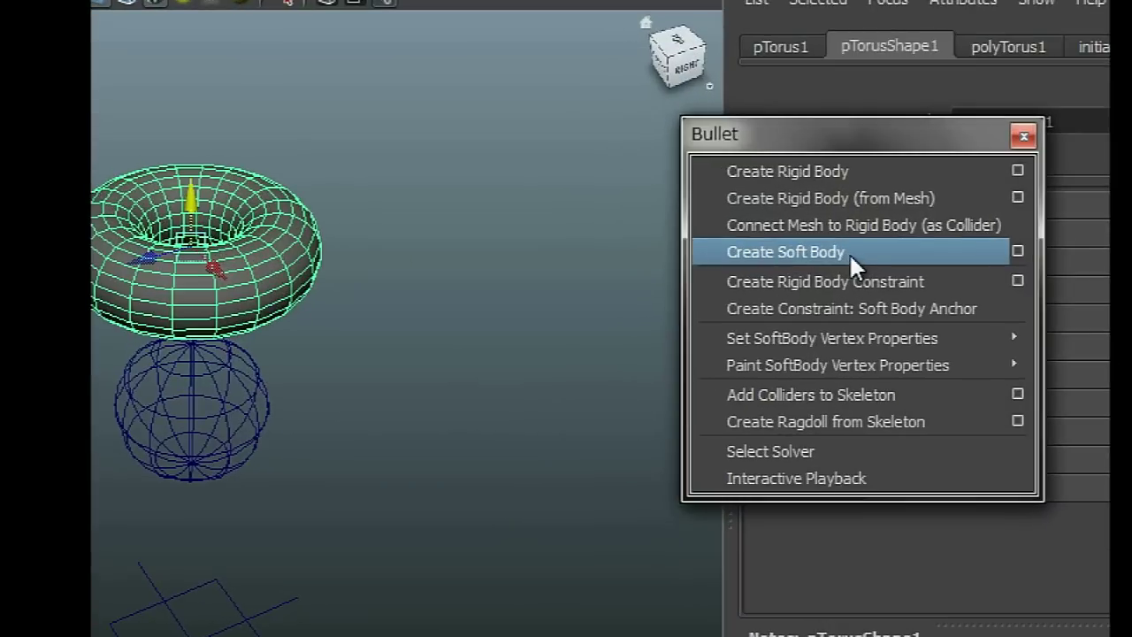
{"action": "left_click", "coordinate": [850, 253]}
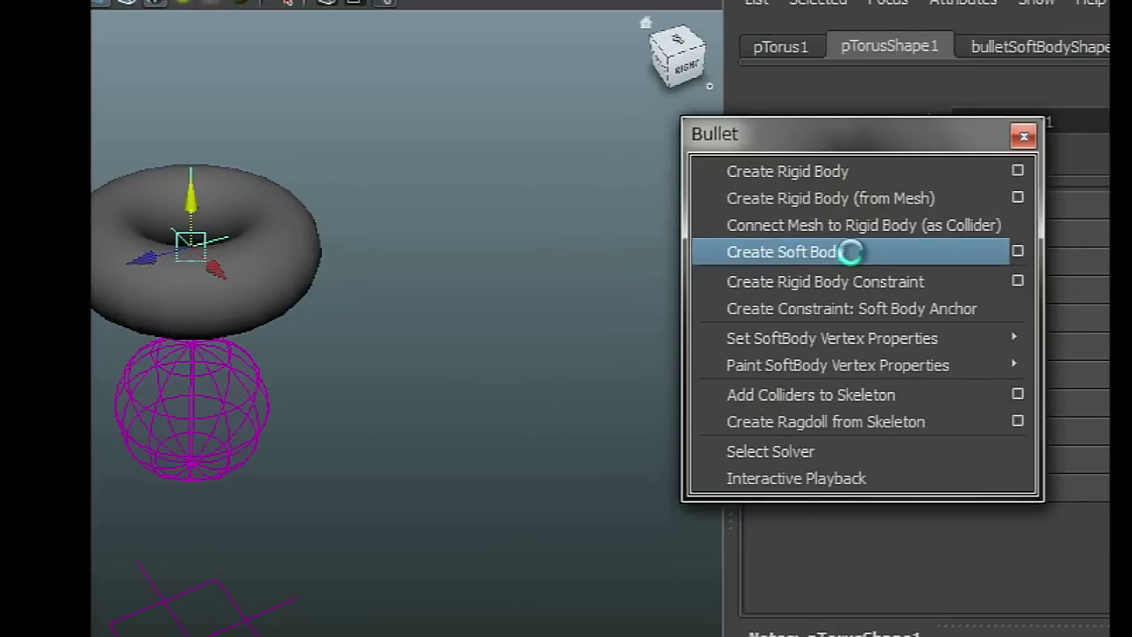
{"action": "left_click", "coordinate": [1024, 135]}
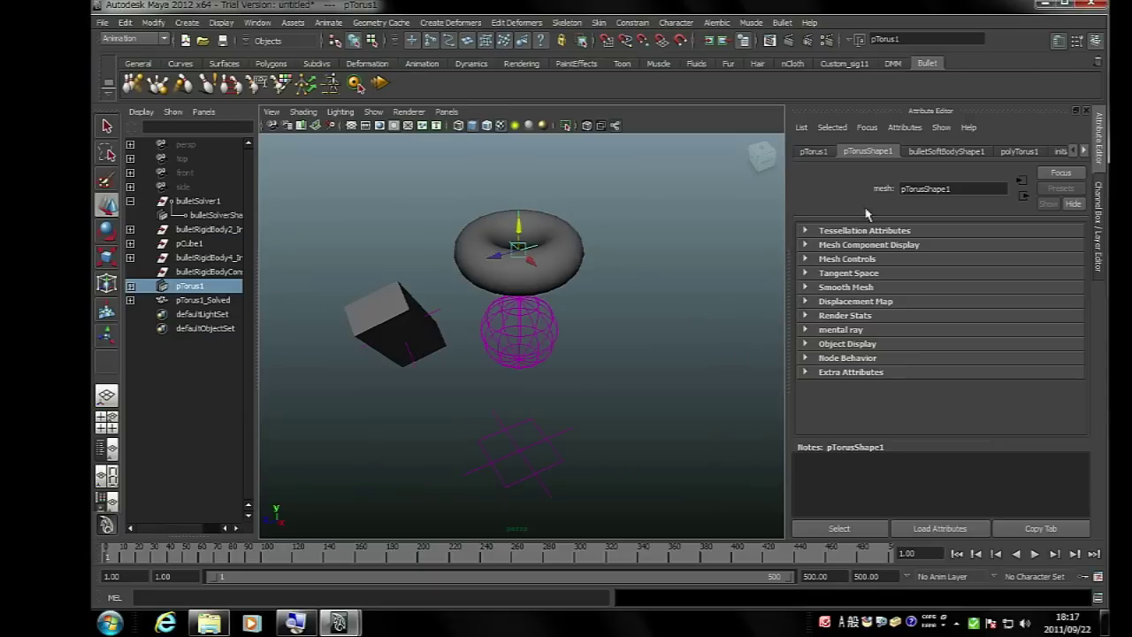
On bulletSoftBodyShape1, enter Bend Resistance 0.1 and play the simulation
{"action": "left_click", "coordinate": [929, 157]}
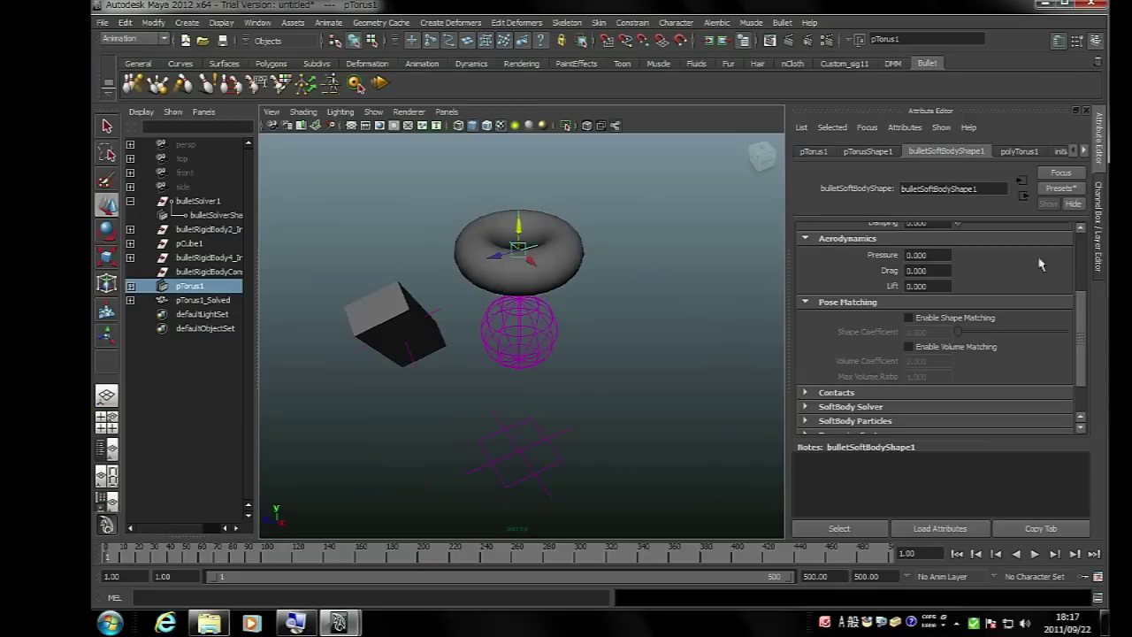
{"action": "scroll", "coordinate": [1074, 283], "scroll_direction": "up", "scroll_amount": 3}
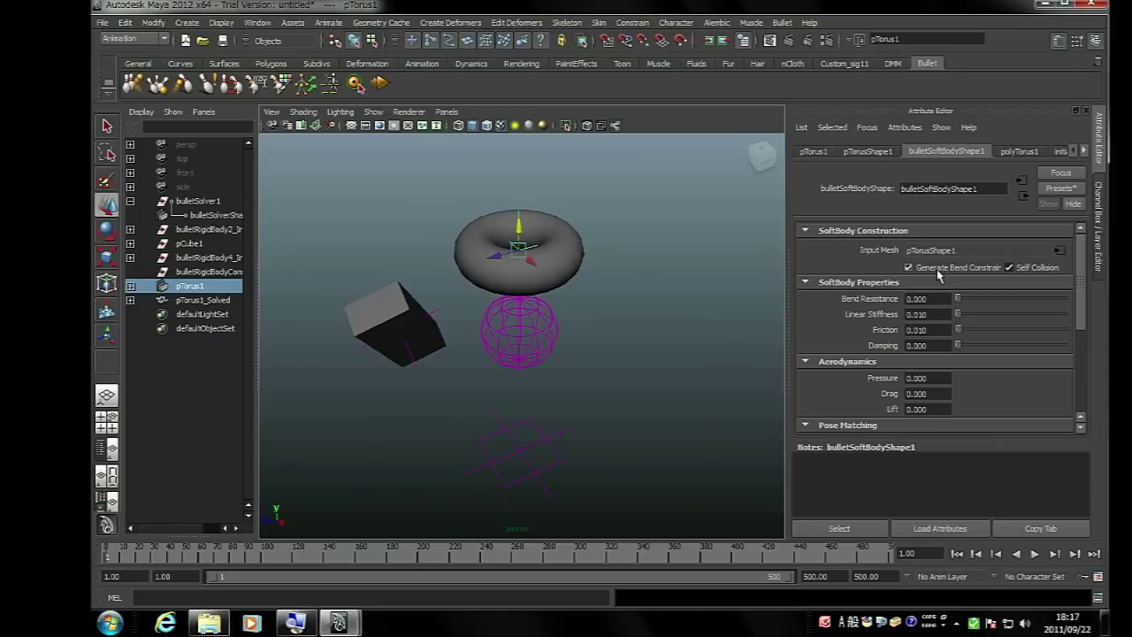
{"action": "left_click", "coordinate": [947, 298]}
{"action": "type", "text": "0.1"}
{"action": "key", "text": "Return"}
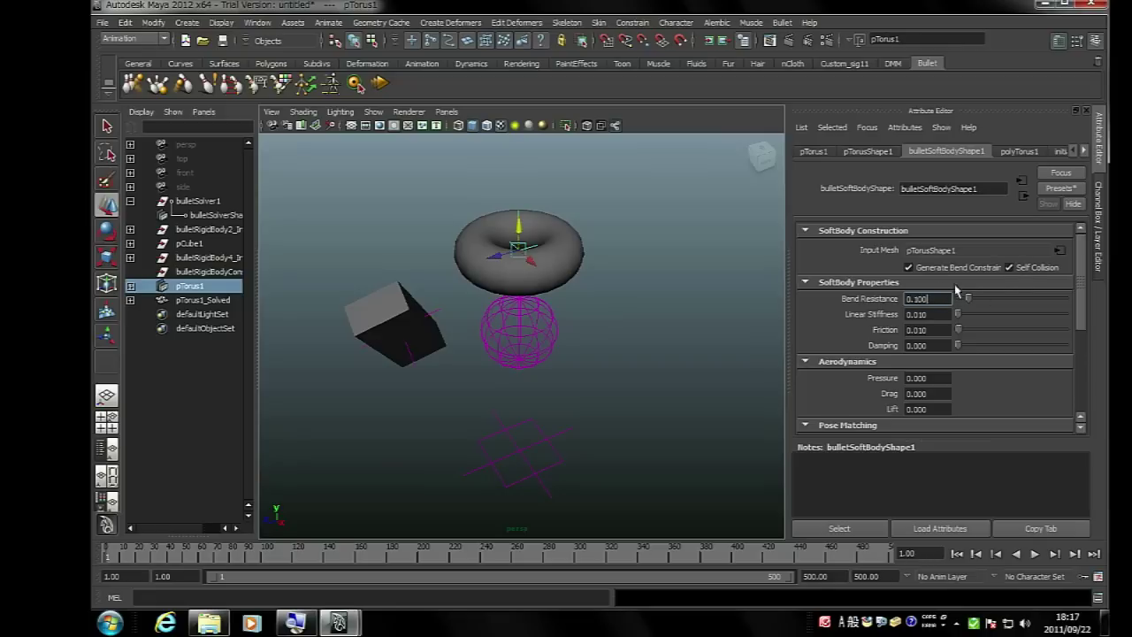
{"action": "key", "text": "alt+v"}
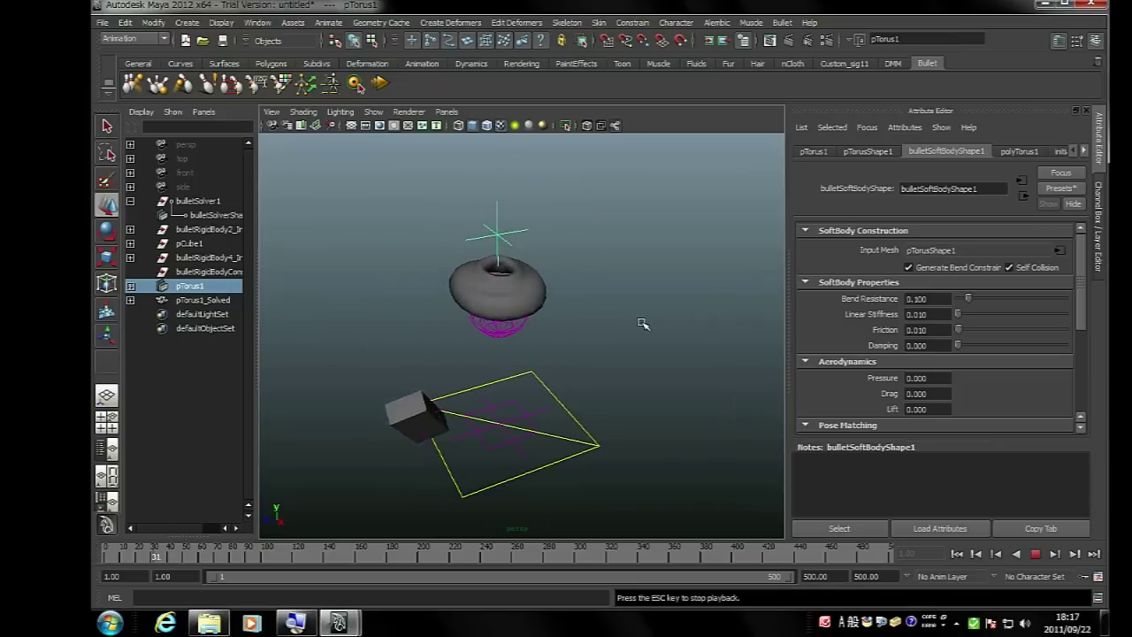
Replay the soft torus simulation twice, finishing rewound at frame 1
{"action": "key", "text": "Escape"}
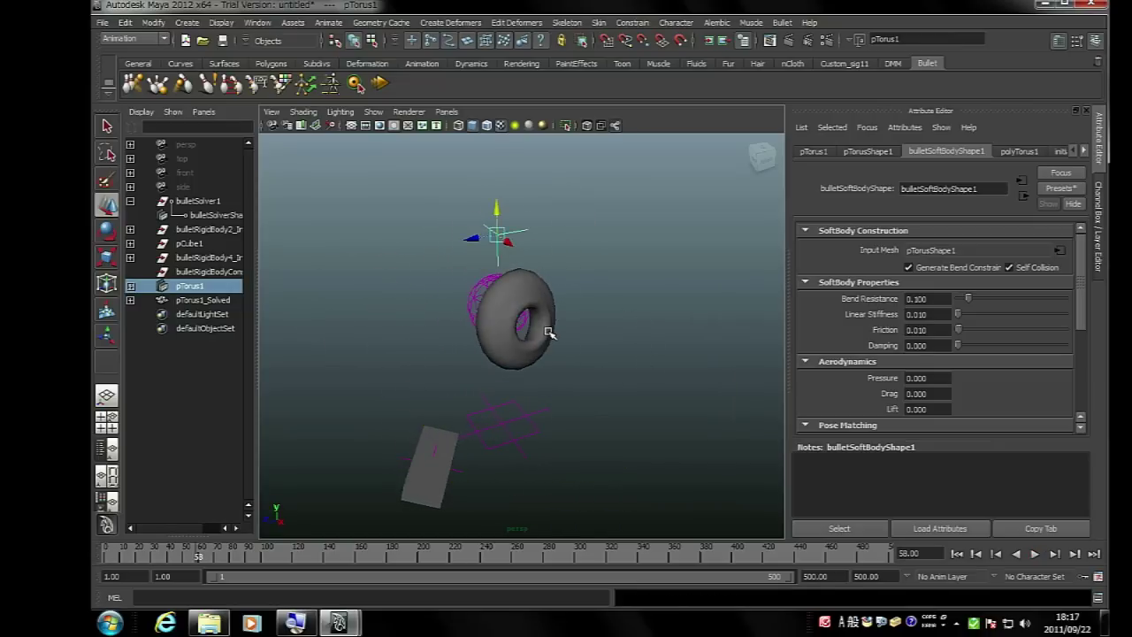
{"action": "key", "text": "alt+v"}
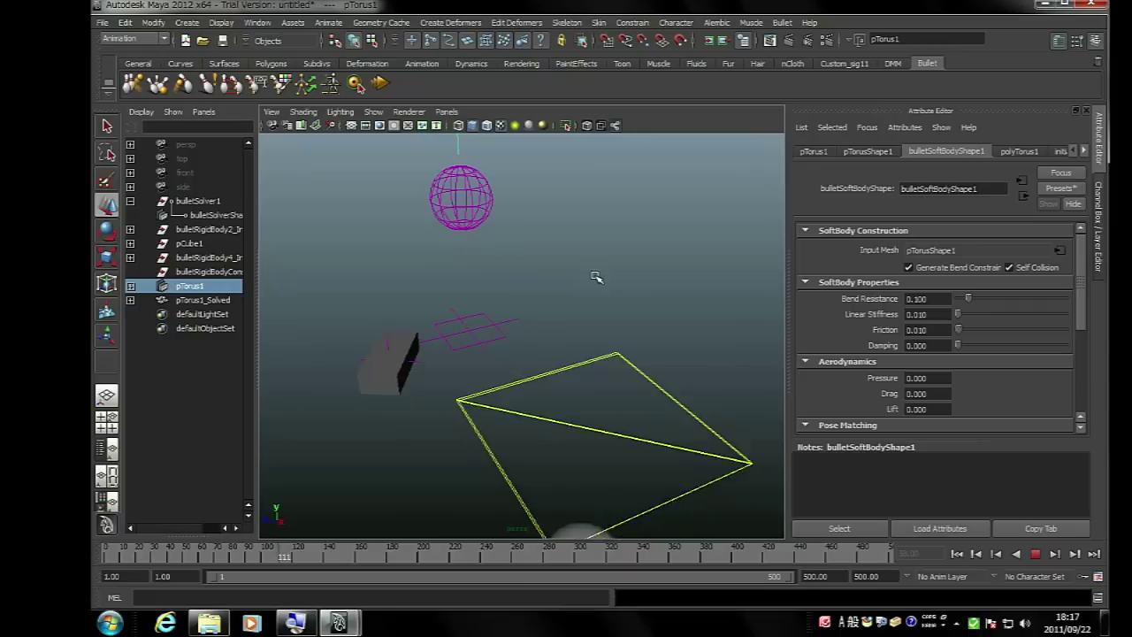
{"action": "key", "text": "Escape"}
{"action": "key", "text": "alt+shift+v"}
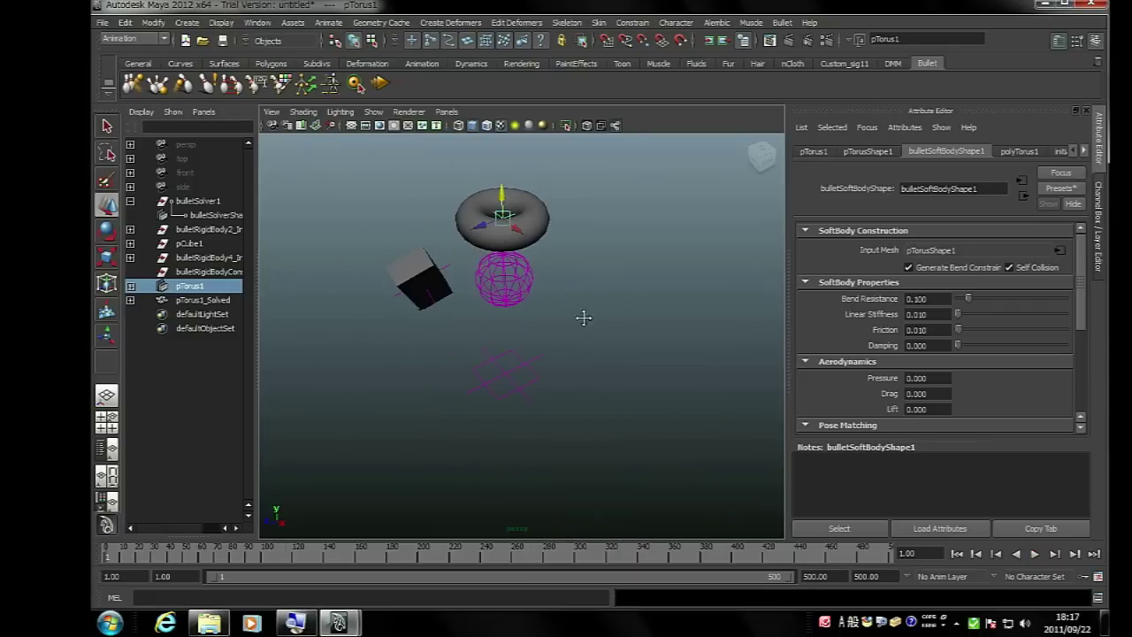
{"action": "key", "text": "alt+v"}
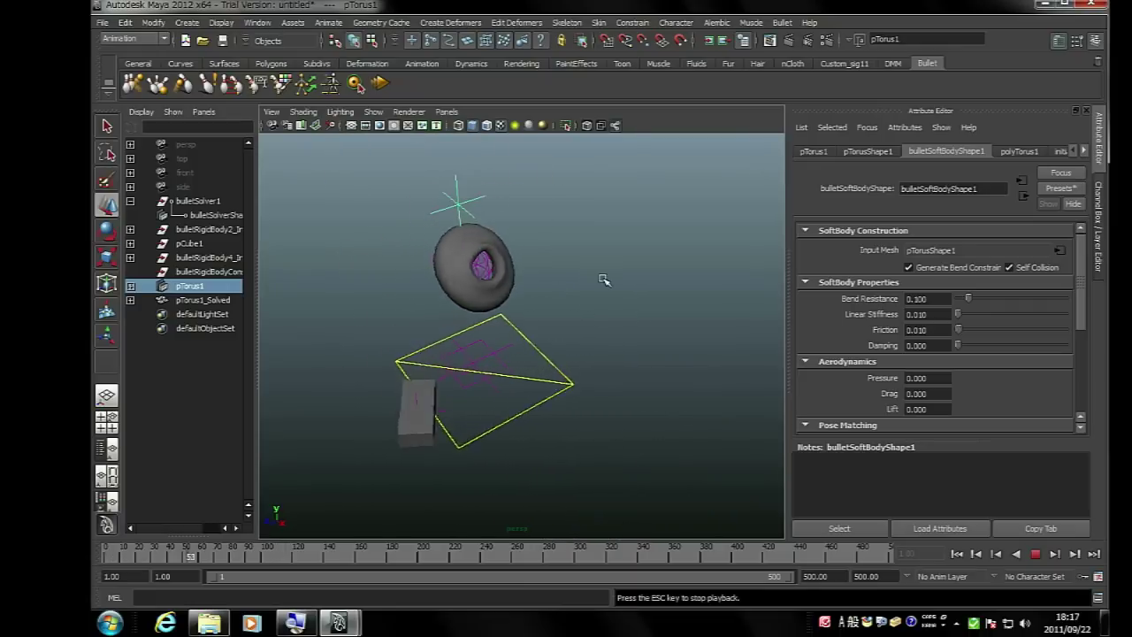
{"action": "key", "text": "Escape"}
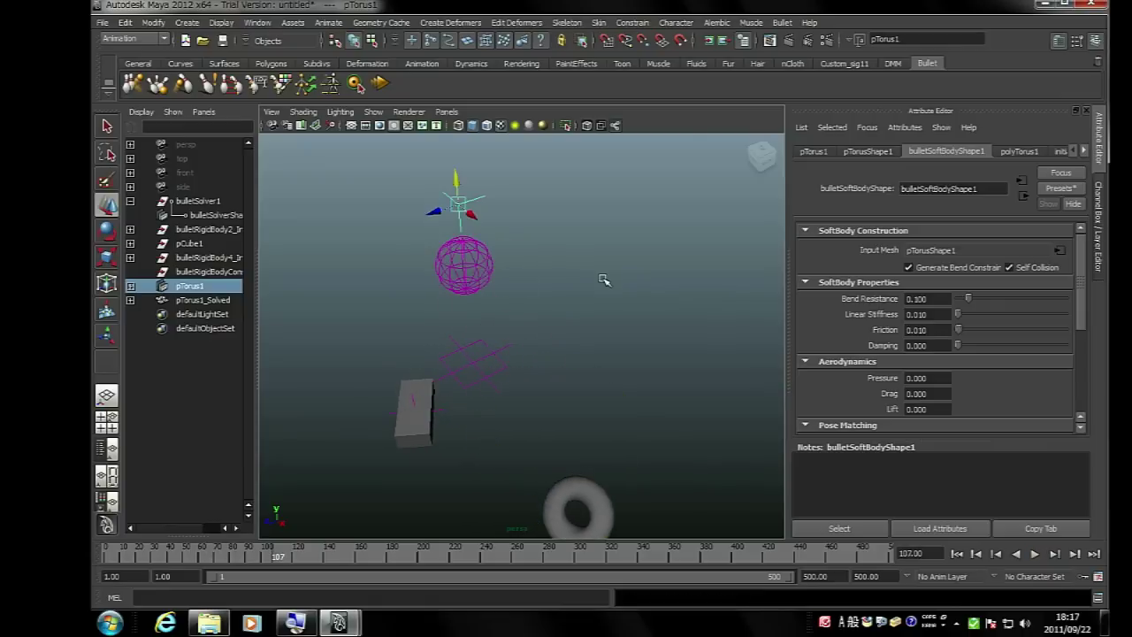
{"action": "key", "text": "alt+shift+v"}
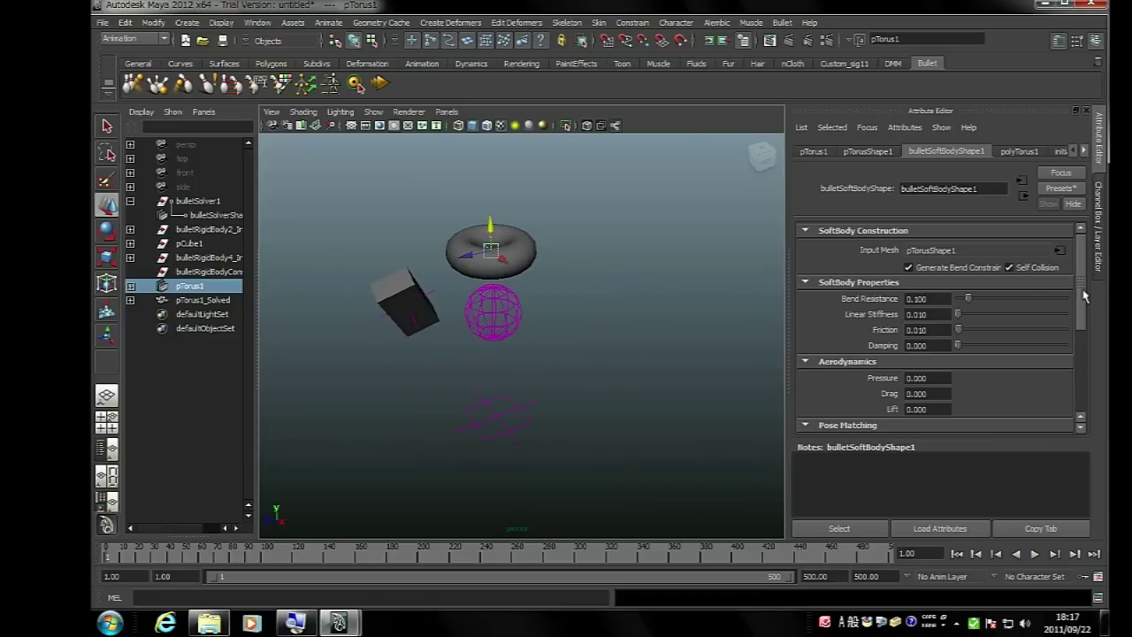
Enable Volume Matching on the torus, test the simulation, rewind, and delete pTorus1
{"action": "left_click_drag", "start_coordinate": [1082, 293], "coordinate": [1100, 352]}
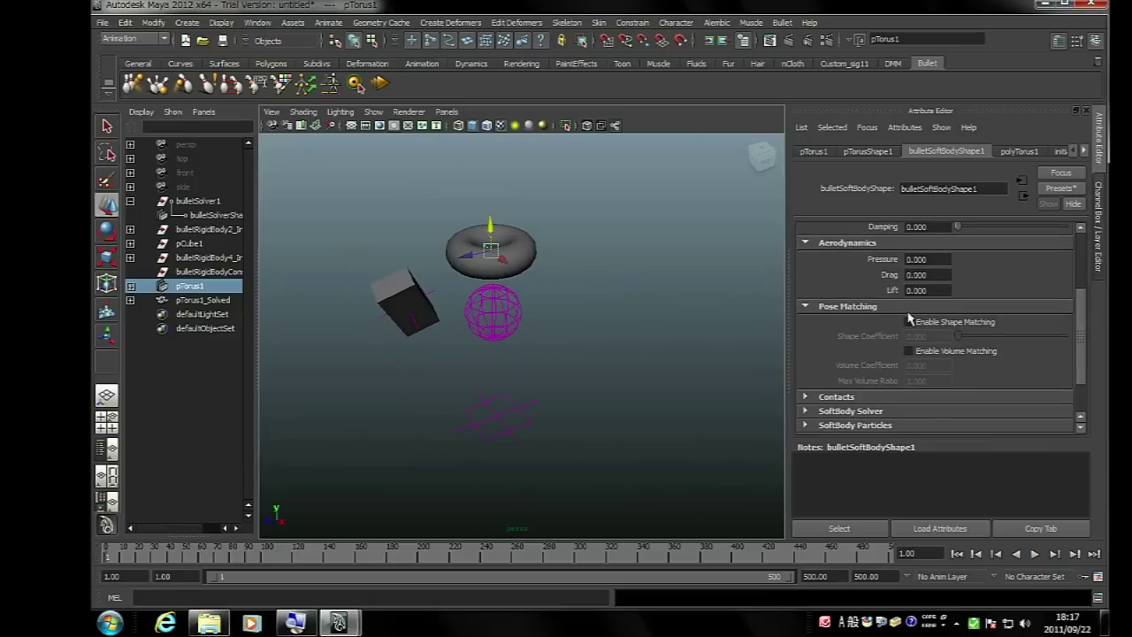
{"action": "left_click", "coordinate": [908, 351]}
{"action": "left_click", "coordinate": [923, 366]}
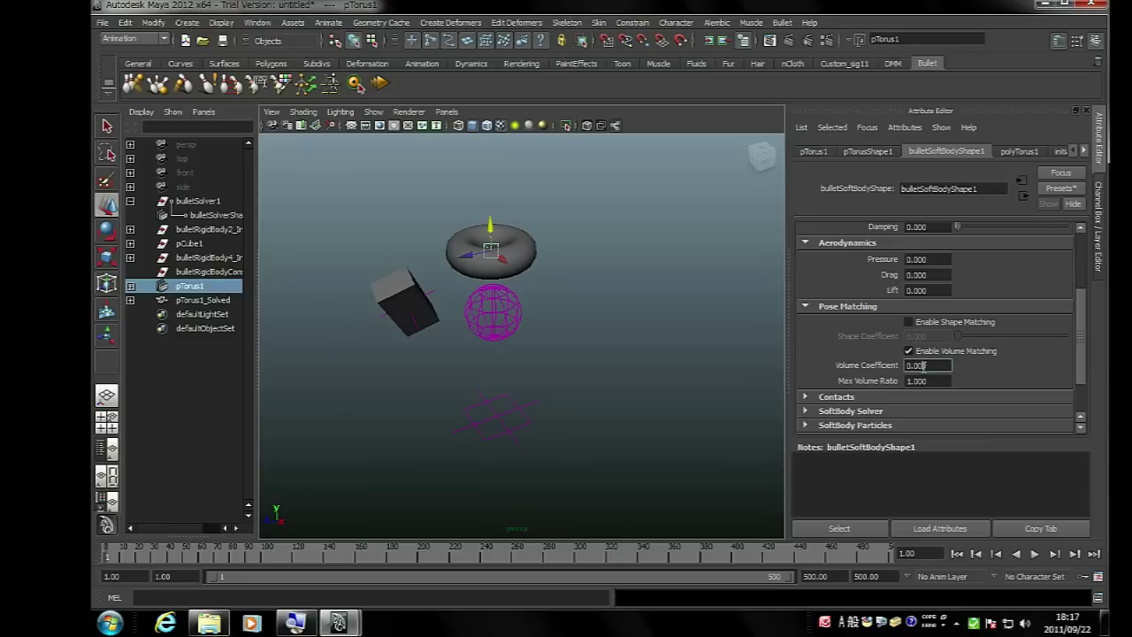
{"action": "type", "text": "1.000"}
{"action": "key", "text": "alt+v"}
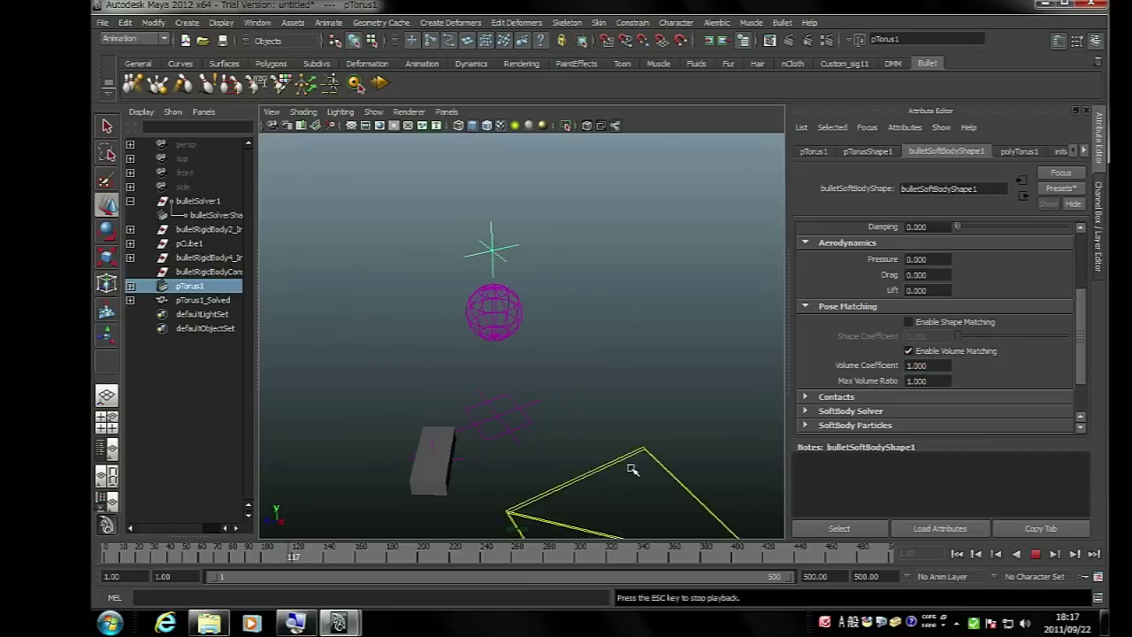
{"action": "key", "text": "alt+shift+v"}
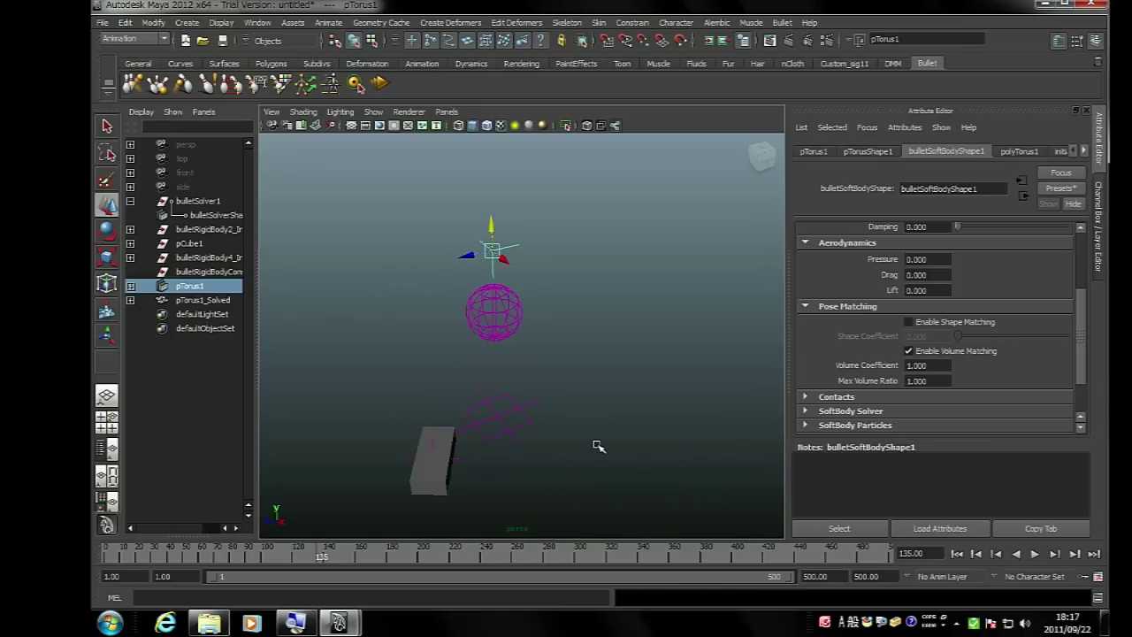
{"action": "key", "text": "Escape"}
{"action": "key", "text": "alt+shift+v"}
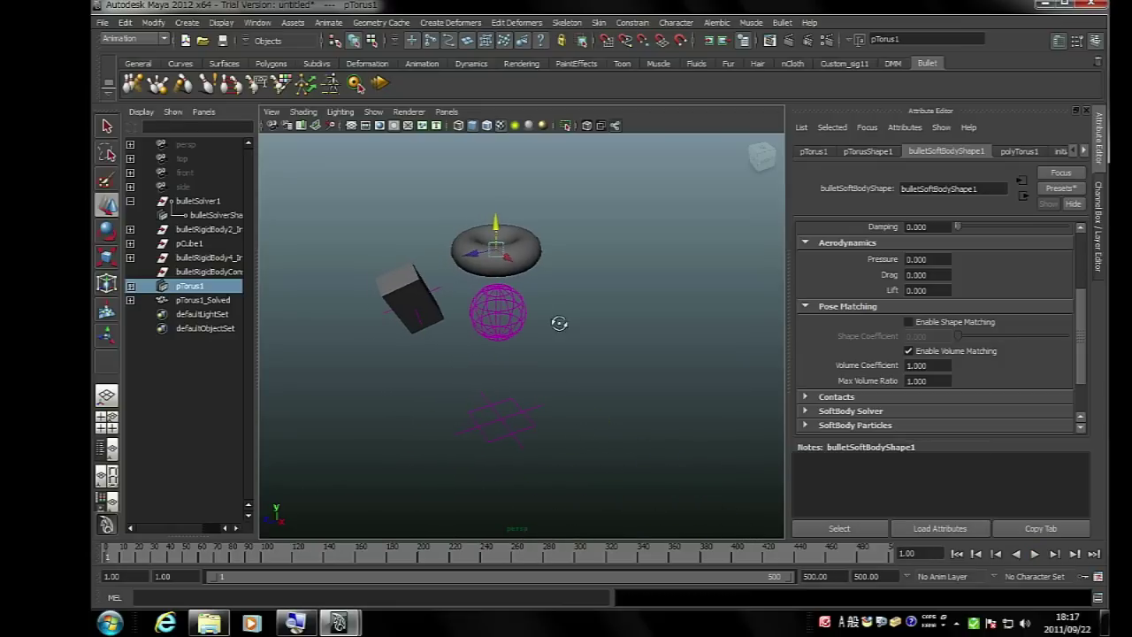
{"action": "key", "text": "Delete"}
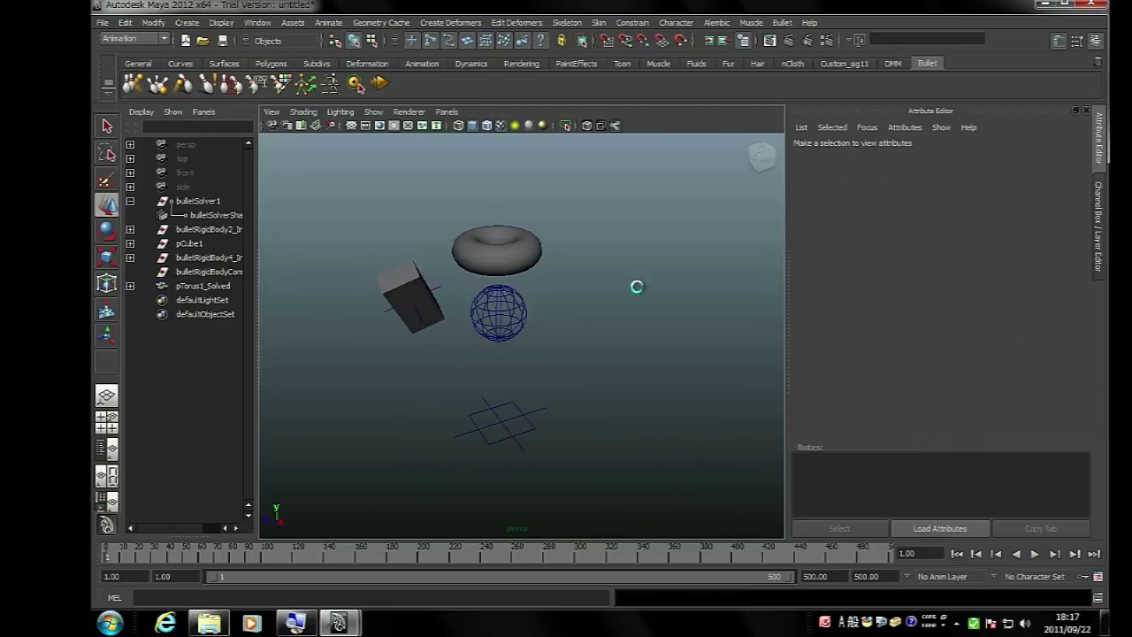
Tear off the Bullet menu into a floating window
{"action": "left_click", "coordinate": [782, 22]}
{"action": "left_click", "coordinate": [850, 31]}
{"action": "left_click_drag", "start_coordinate": [803, 15], "coordinate": [803, 186]}
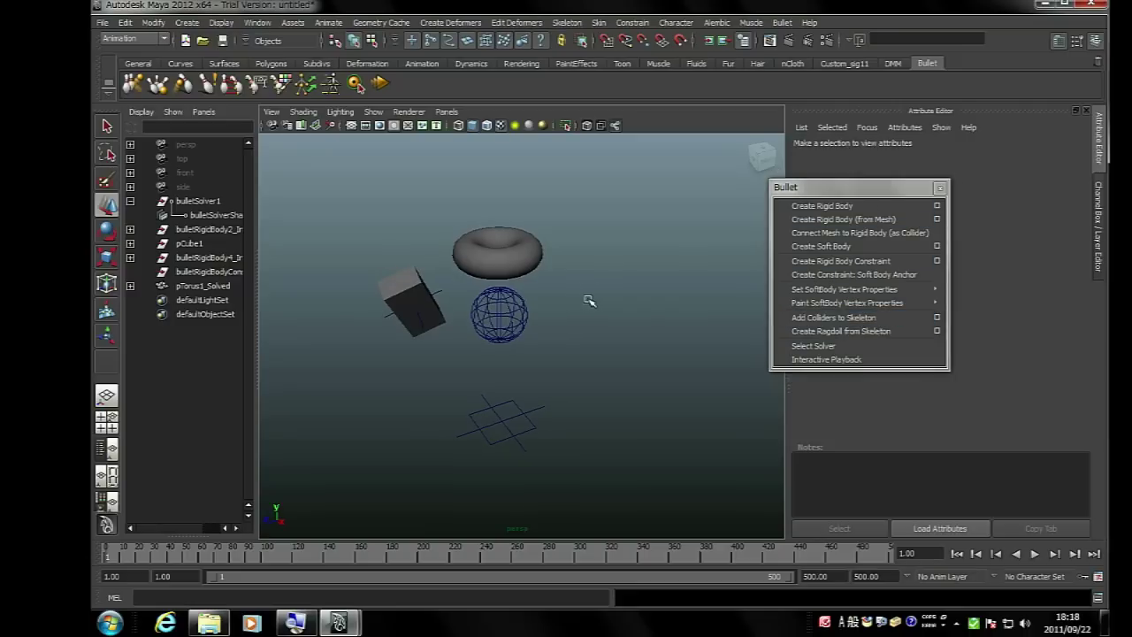
Open Willard_teeter_totter_multiple_blocks.mb, choosing Don't Save for the untitled scene
{"action": "key", "text": "ctrl+n"}
{"action": "key", "text": "space"}
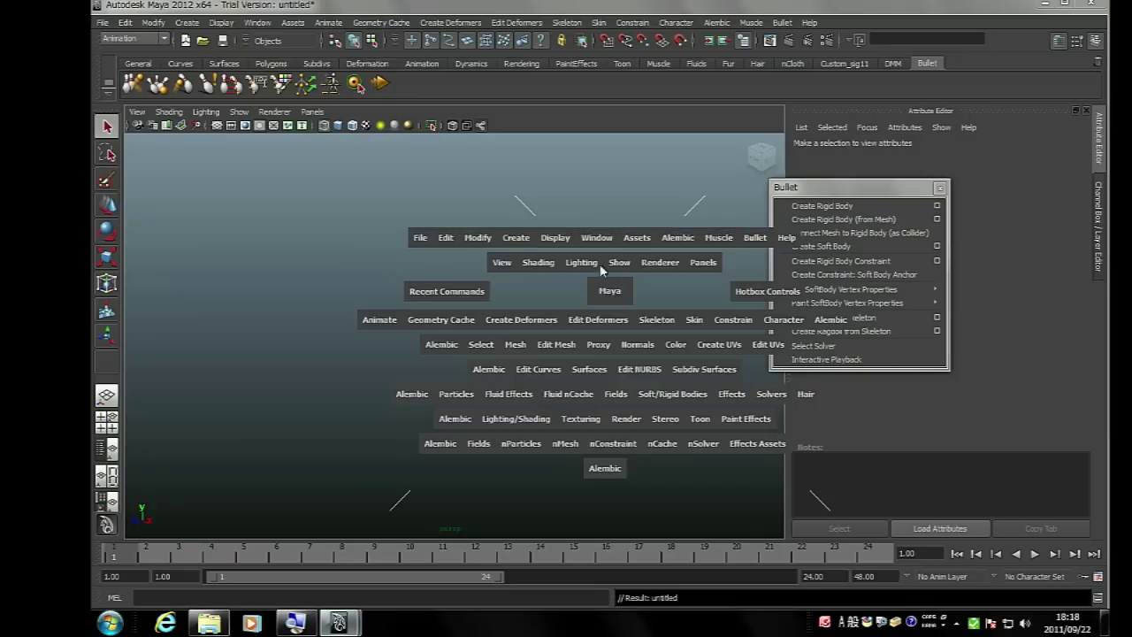
{"action": "left_click", "coordinate": [420, 238]}
{"action": "left_click", "coordinate": [434, 273]}
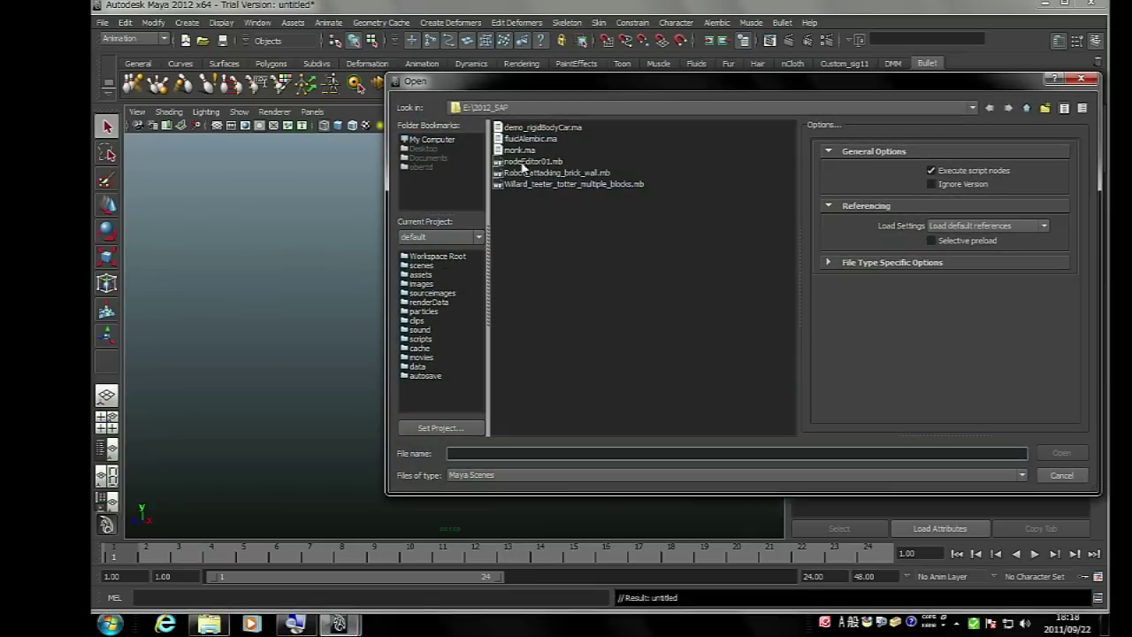
{"action": "left_click", "coordinate": [535, 184]}
{"action": "left_click", "coordinate": [1061, 453]}
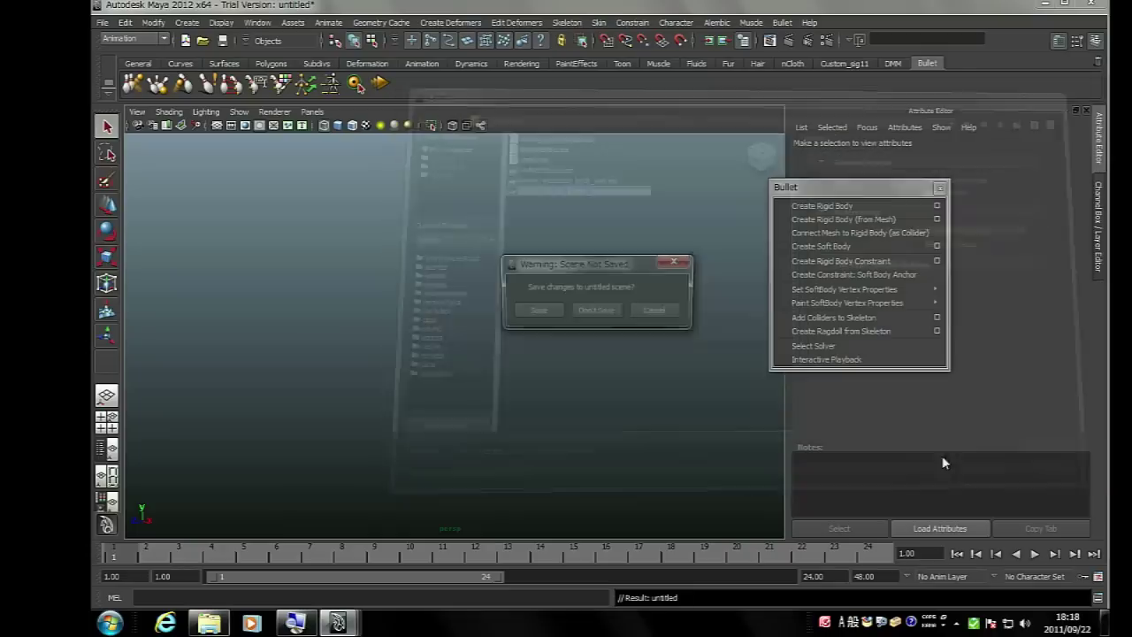
{"action": "left_click", "coordinate": [596, 312]}
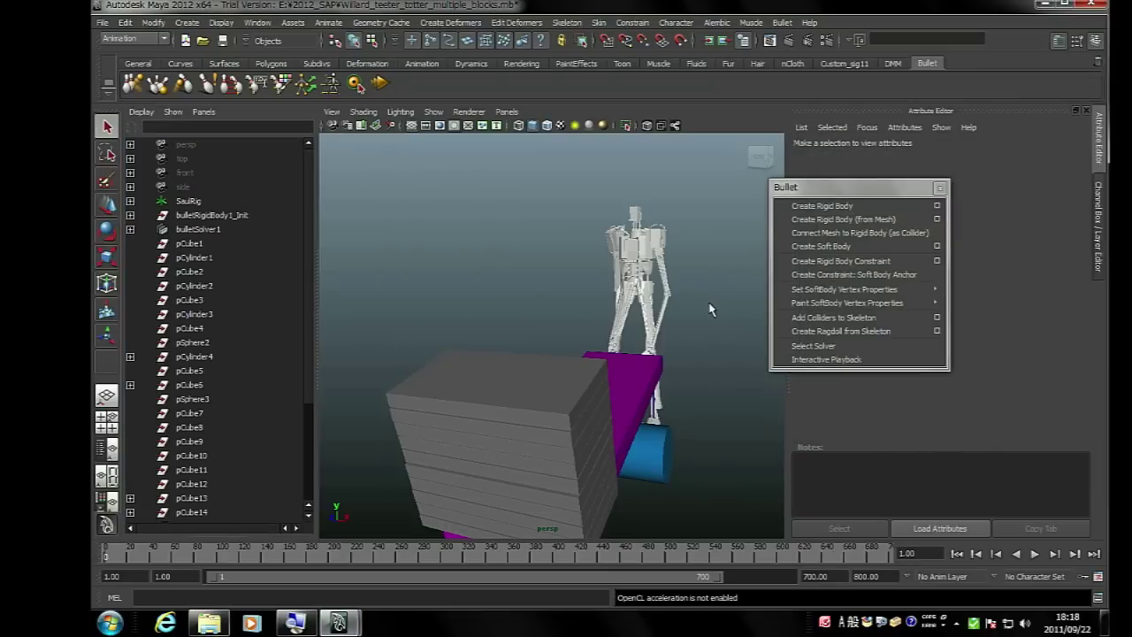
Play the teeter-totter simulation, stop at frame 77, and view it from a new angle
{"action": "scroll", "coordinate": [580, 314], "scroll_direction": "down", "scroll_amount": 3}
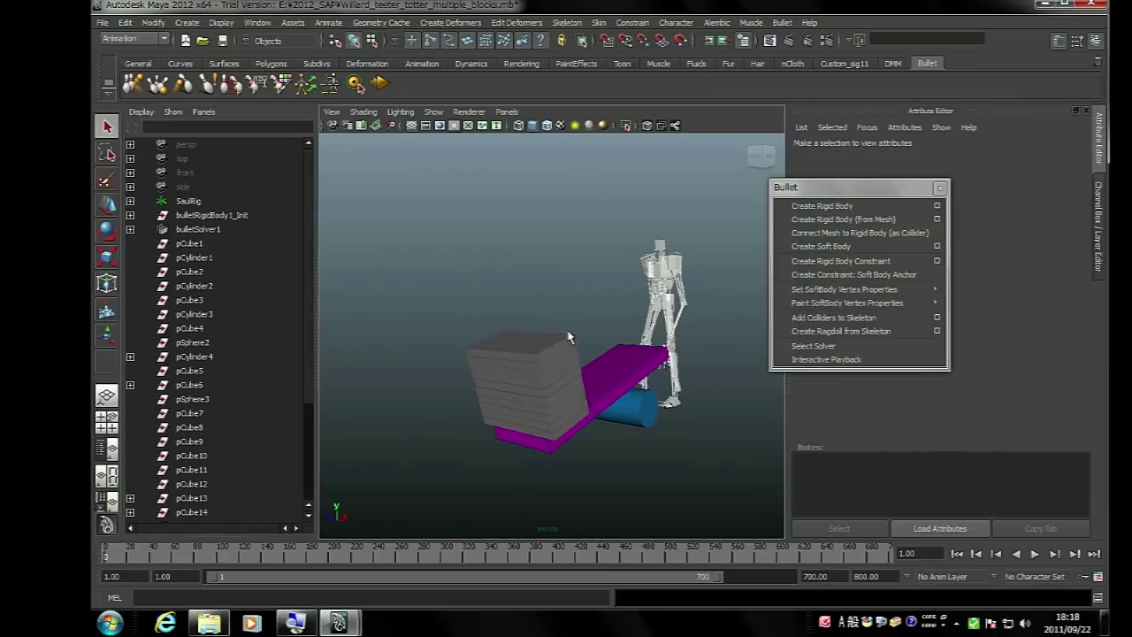
{"action": "key", "text": "alt+v"}
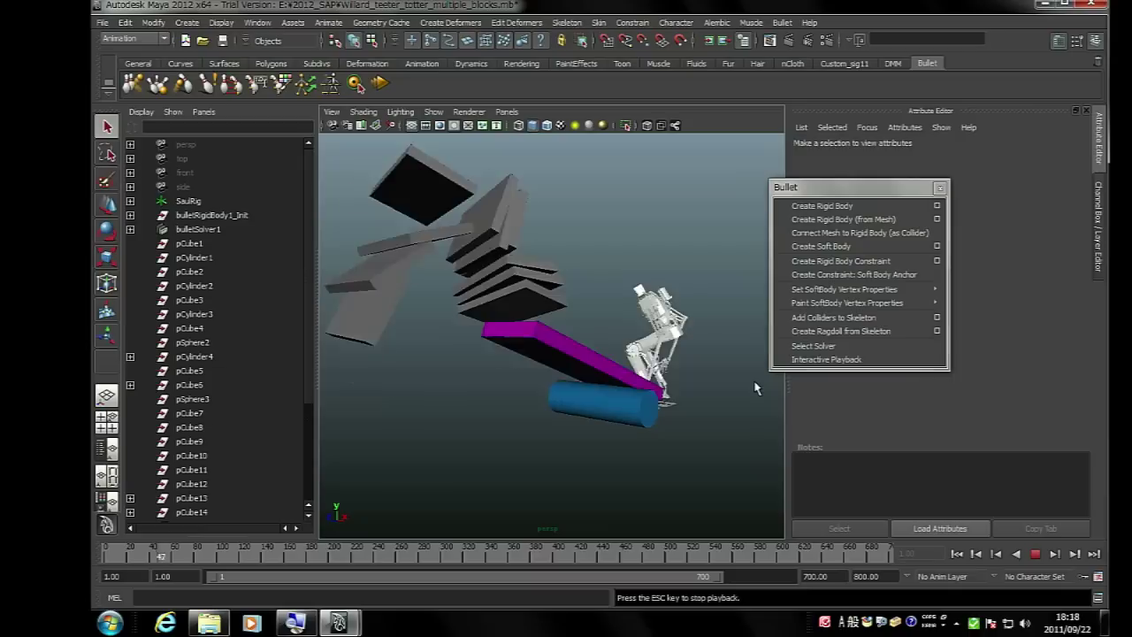
{"action": "key", "text": "Escape"}
{"action": "mouse_move", "coordinate": [690, 415]}
{"action": "left_mouse_down", "text": "alt"}
{"action": "mouse_move", "coordinate": [599, 404]}
{"action": "mouse_move", "coordinate": [732, 354]}
{"action": "left_mouse_up", "text": "alt"}
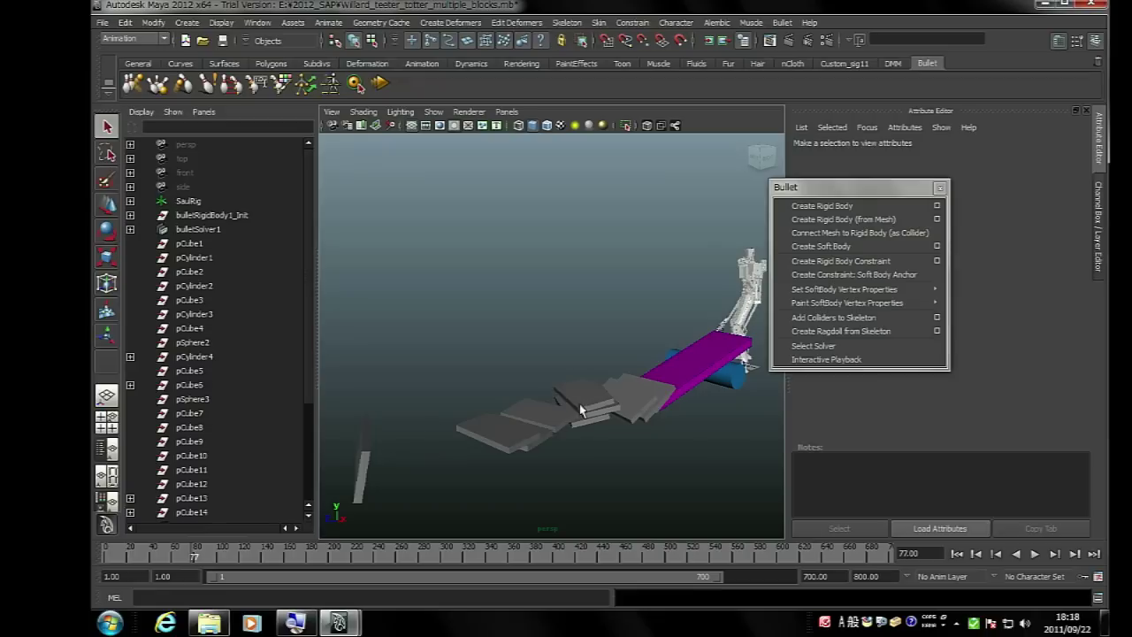
Replay the simulation, stop at frame 73, and zoom in on the robot
{"action": "key", "text": "alt+v"}
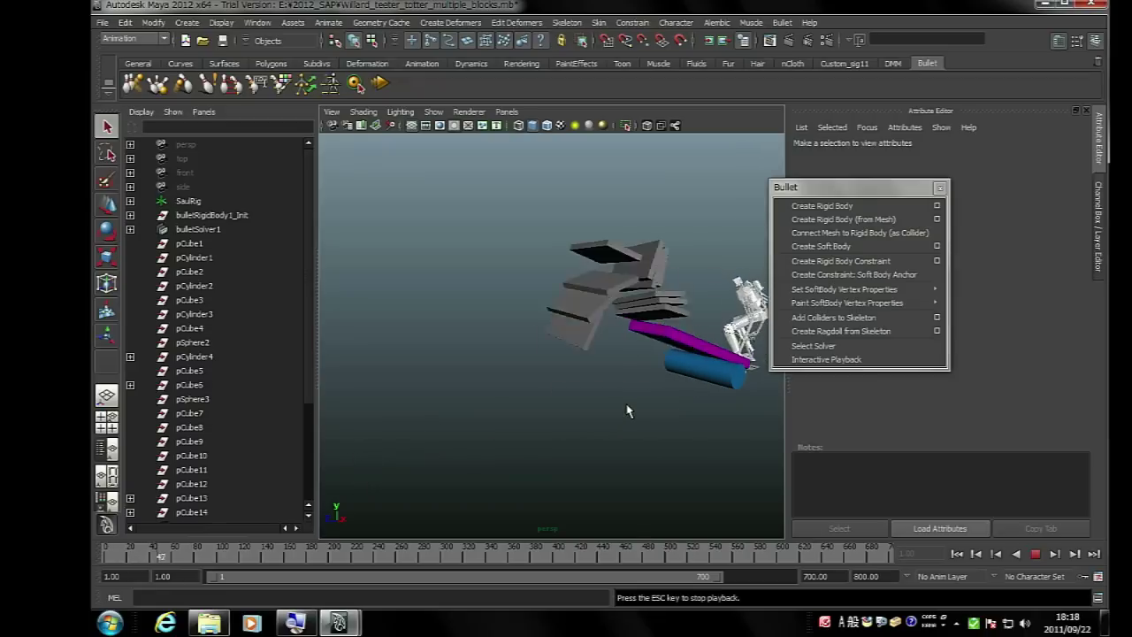
{"action": "key", "text": "Escape"}
{"action": "scroll", "coordinate": [628, 409], "scroll_direction": "up", "scroll_amount": 10}
{"action": "scroll", "coordinate": [670, 429], "scroll_direction": "up", "scroll_amount": 3}
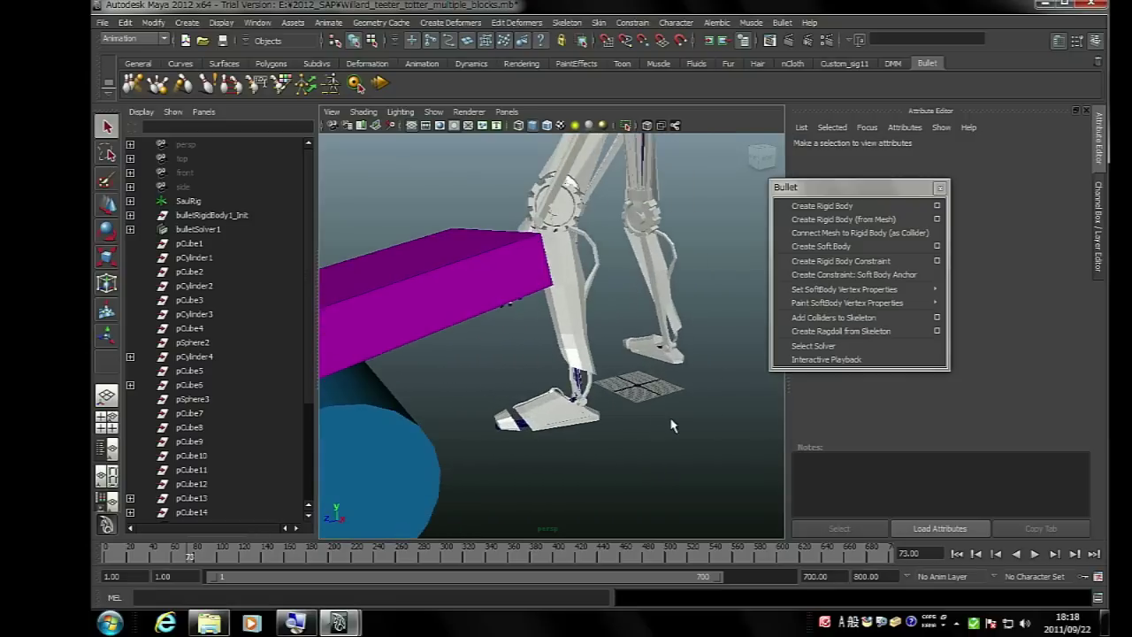
{"action": "scroll", "coordinate": [660, 416], "scroll_direction": "up", "scroll_amount": 3}
{"action": "scroll", "coordinate": [644, 398], "scroll_direction": "up", "scroll_amount": 3}
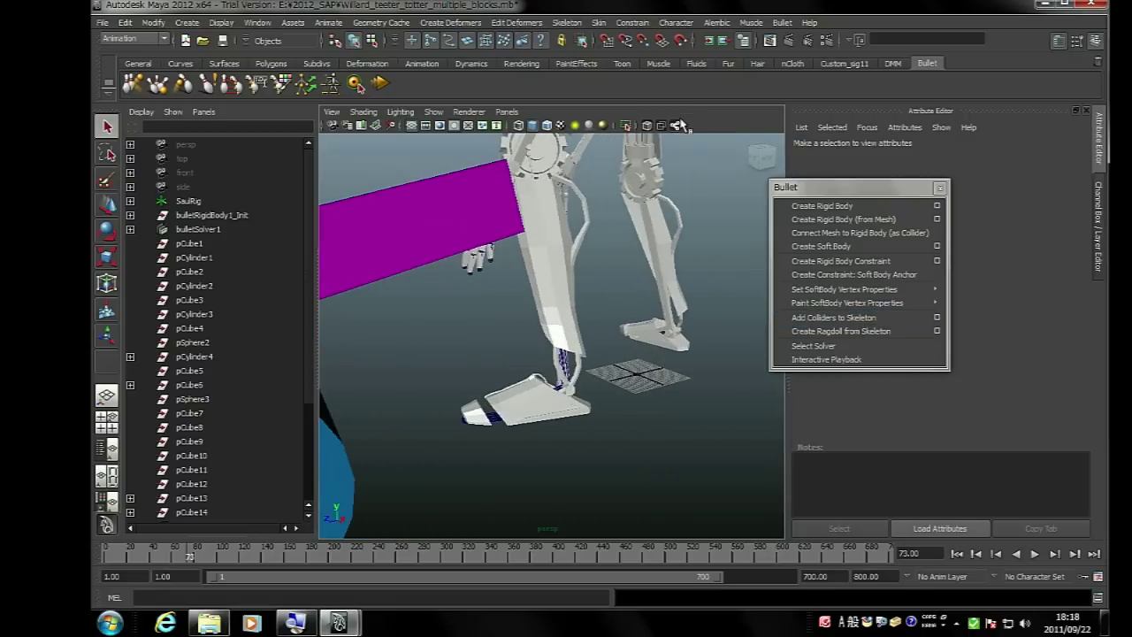
Show joints in X-ray and delete the robot's body mesh, leaving only its skeleton
{"action": "left_click", "coordinate": [675, 125]}
{"action": "left_click", "coordinate": [568, 245]}
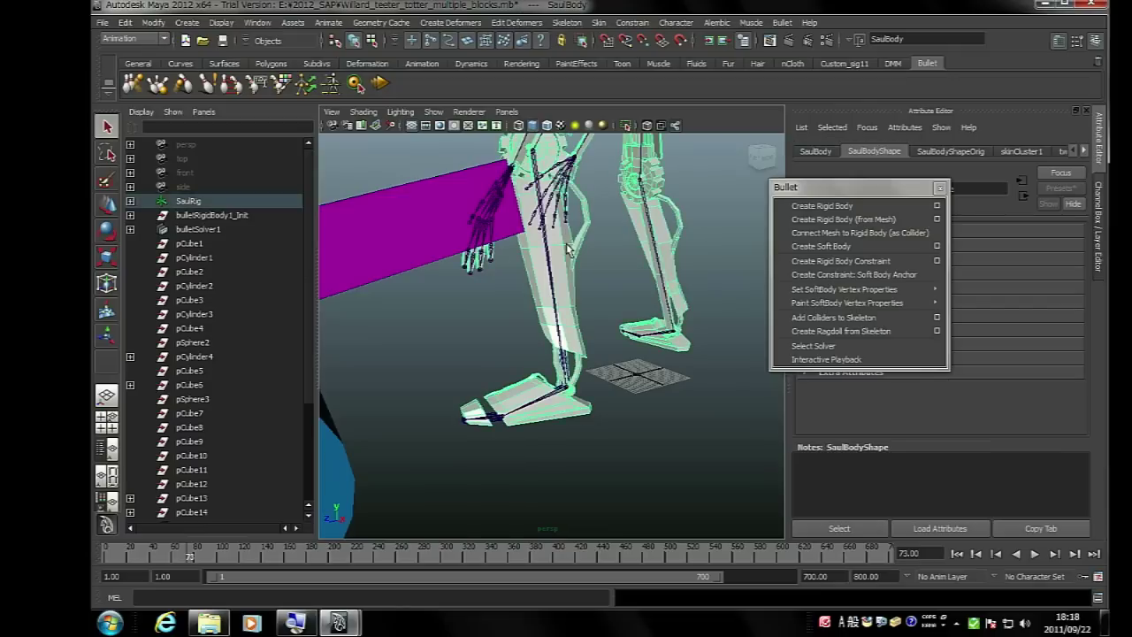
{"action": "key", "text": "ctrl+h"}
{"action": "mouse_move", "coordinate": [569, 279]}
{"action": "left_mouse_down", "text": "alt"}
{"action": "mouse_move", "coordinate": [593, 303]}
{"action": "mouse_move", "coordinate": [546, 227]}
{"action": "left_mouse_up", "text": "alt"}
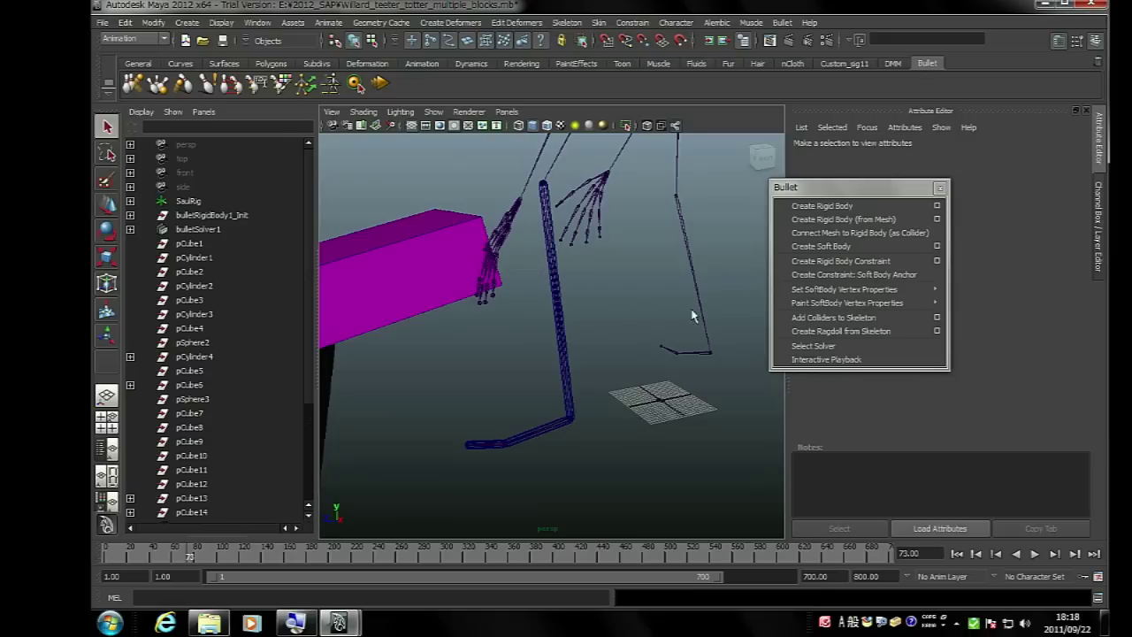
{"action": "key", "text": "a"}
Replay the skeleton-only simulation to frame 52, rewind to frame 1, and request a new scene
{"action": "key", "text": "alt+shift+v"}
{"action": "left_click", "coordinate": [940, 188]}
{"action": "mouse_move", "coordinate": [644, 352]}
{"action": "left_mouse_down", "text": "alt"}
{"action": "mouse_move", "coordinate": [632, 361]}
{"action": "mouse_move", "coordinate": [662, 354]}
{"action": "mouse_move", "coordinate": [547, 352]}
{"action": "left_mouse_up", "text": "alt"}
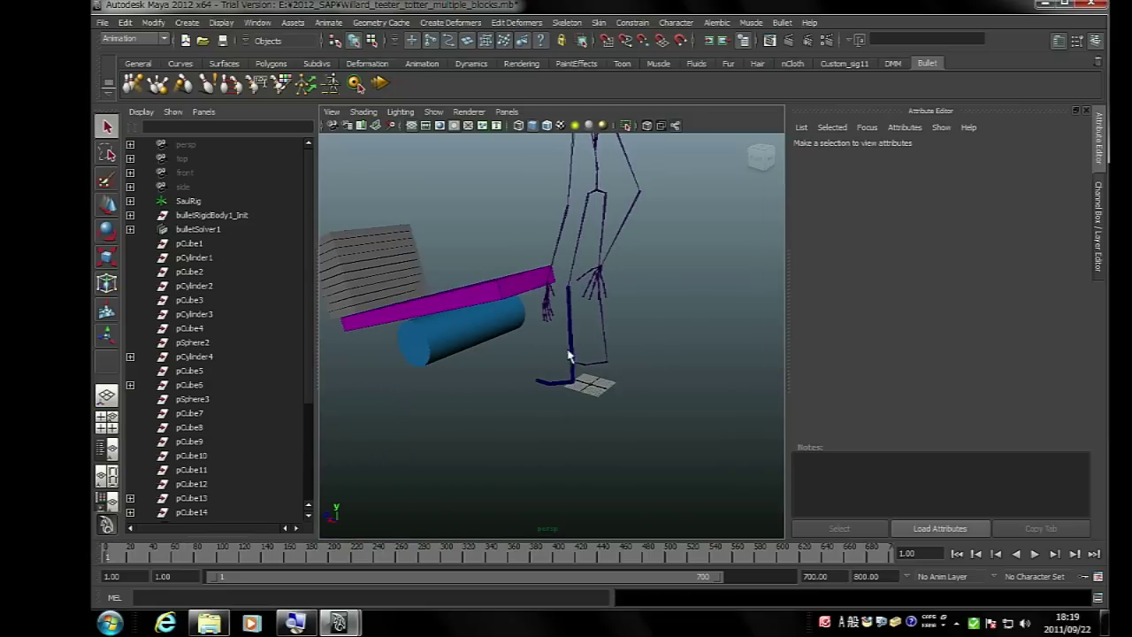
{"action": "key", "text": "alt+v"}
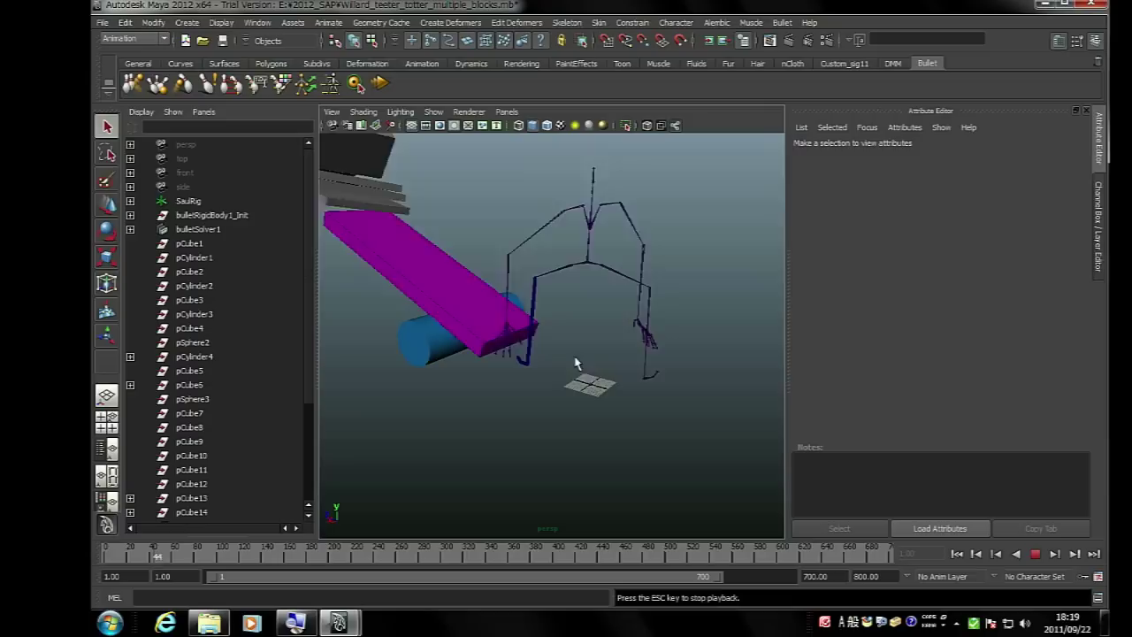
{"action": "key", "text": "Escape"}
{"action": "mouse_move", "coordinate": [543, 372]}
{"action": "left_mouse_down", "text": "alt"}
{"action": "mouse_move", "coordinate": [576, 334]}
{"action": "mouse_move", "coordinate": [505, 328]}
{"action": "mouse_move", "coordinate": [571, 330]}
{"action": "left_mouse_up", "text": "alt"}
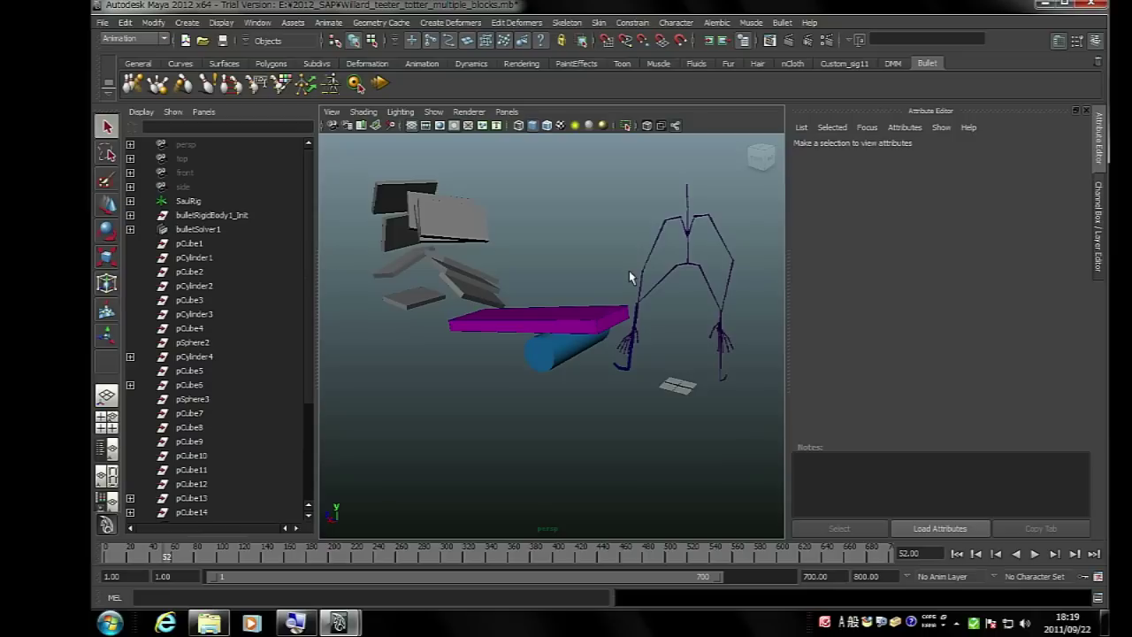
{"action": "key", "text": "alt+shift+v"}
{"action": "mouse_move", "coordinate": [586, 321]}
{"action": "left_mouse_down", "text": "alt"}
{"action": "mouse_move", "coordinate": [678, 328]}
{"action": "mouse_move", "coordinate": [644, 319]}
{"action": "mouse_move", "coordinate": [656, 337]}
{"action": "left_mouse_up", "text": "alt"}
{"action": "key", "text": "ctrl+n"}
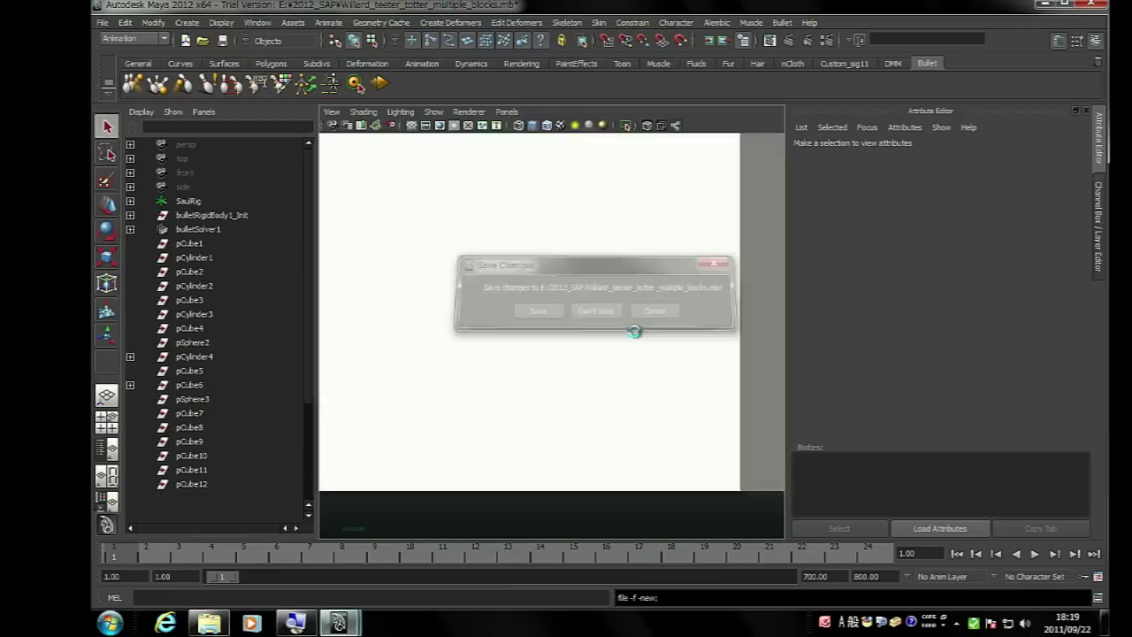
Discard the teeter-totter changes and draw a three-joint chain (joint1–joint3) in the new scene
{"action": "left_click", "coordinate": [595, 311]}
{"action": "key", "text": "space"}
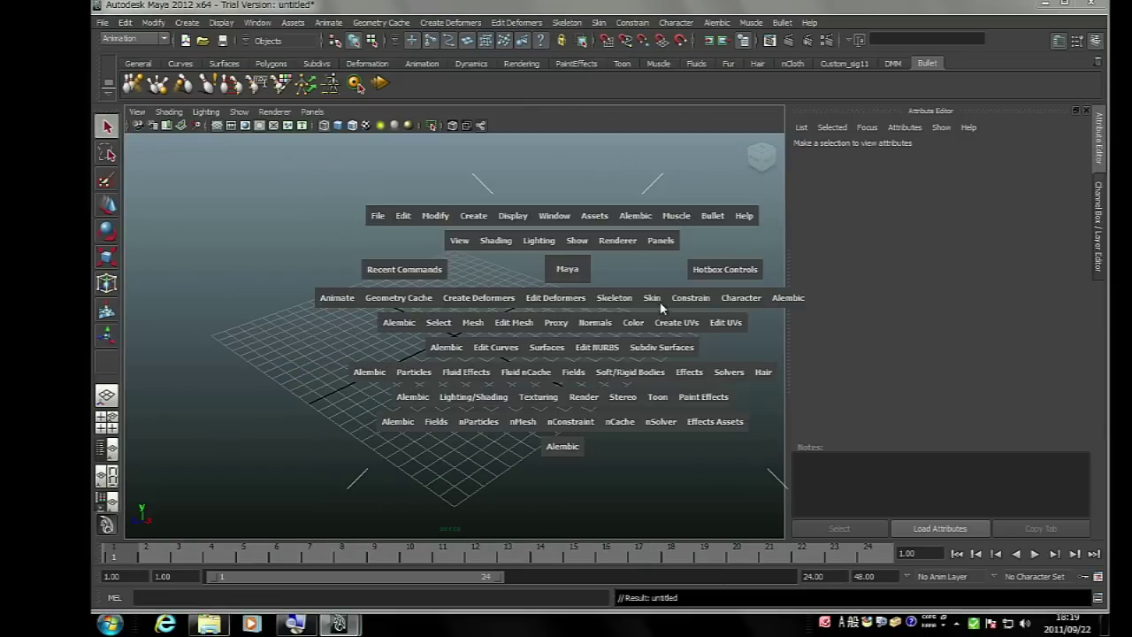
{"action": "key", "text": "space"}
{"action": "left_click_drag", "start_coordinate": [663, 326], "coordinate": [665, 344]}
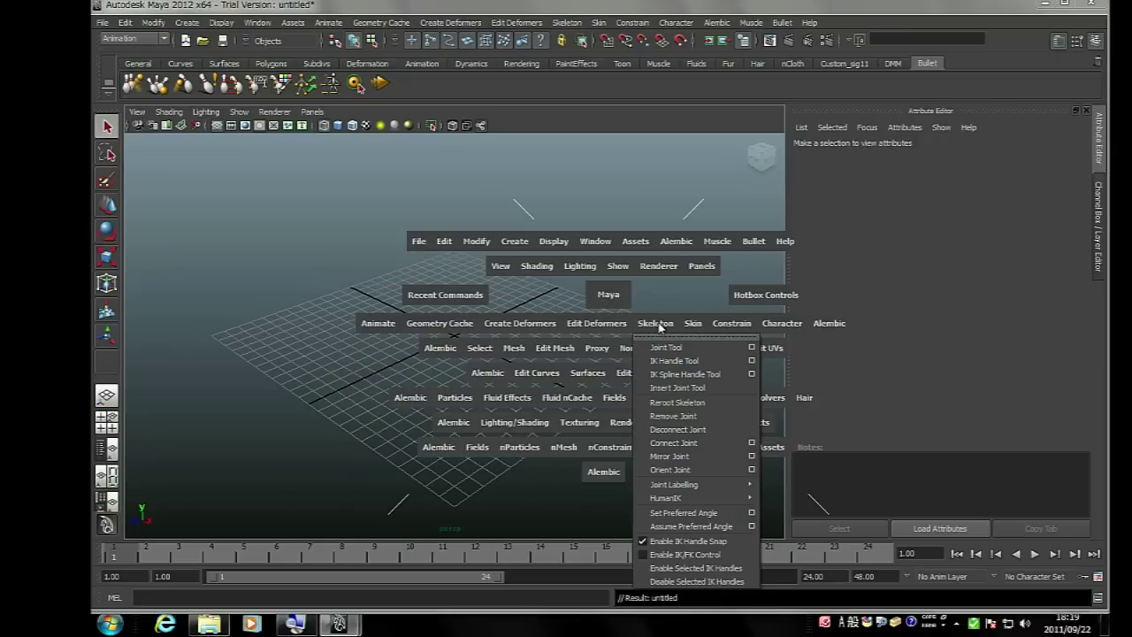
{"action": "left_click", "coordinate": [463, 358]}
{"action": "left_click", "coordinate": [515, 338]}
{"action": "left_click", "coordinate": [594, 344]}
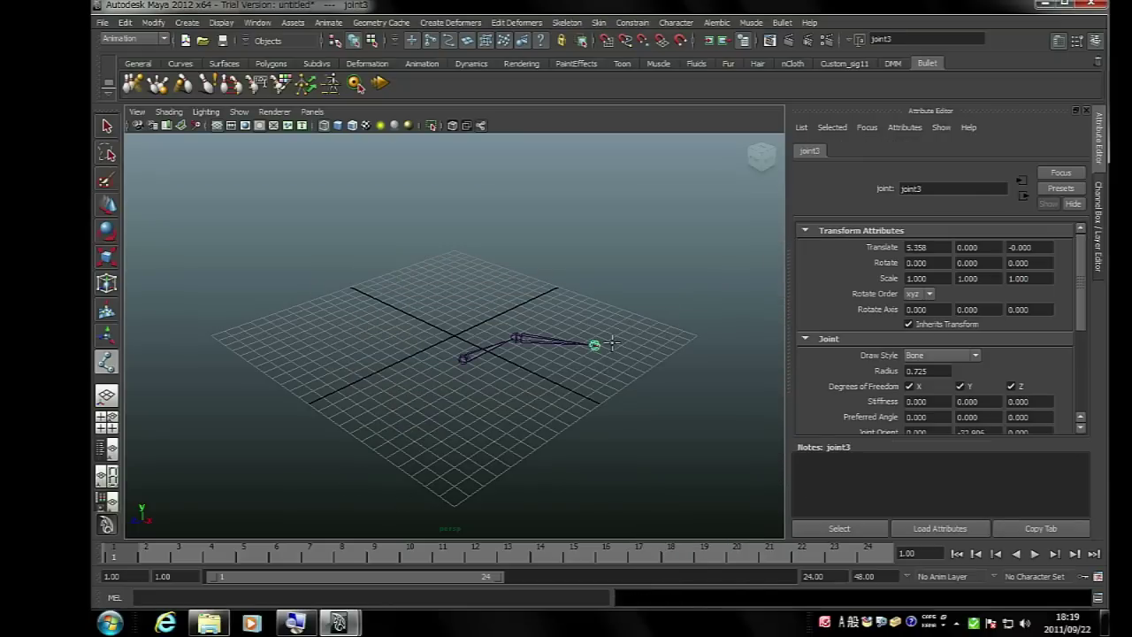
{"action": "key", "text": "Return"}
Hide the ground grid and orbit around the joint chain
{"action": "left_click", "coordinate": [217, 125]}
{"action": "mouse_move", "coordinate": [549, 384]}
{"action": "left_mouse_down", "text": "alt"}
{"action": "mouse_move", "coordinate": [682, 452]}
{"action": "mouse_move", "coordinate": [591, 439]}
{"action": "mouse_move", "coordinate": [504, 372]}
{"action": "left_mouse_up", "text": "alt"}
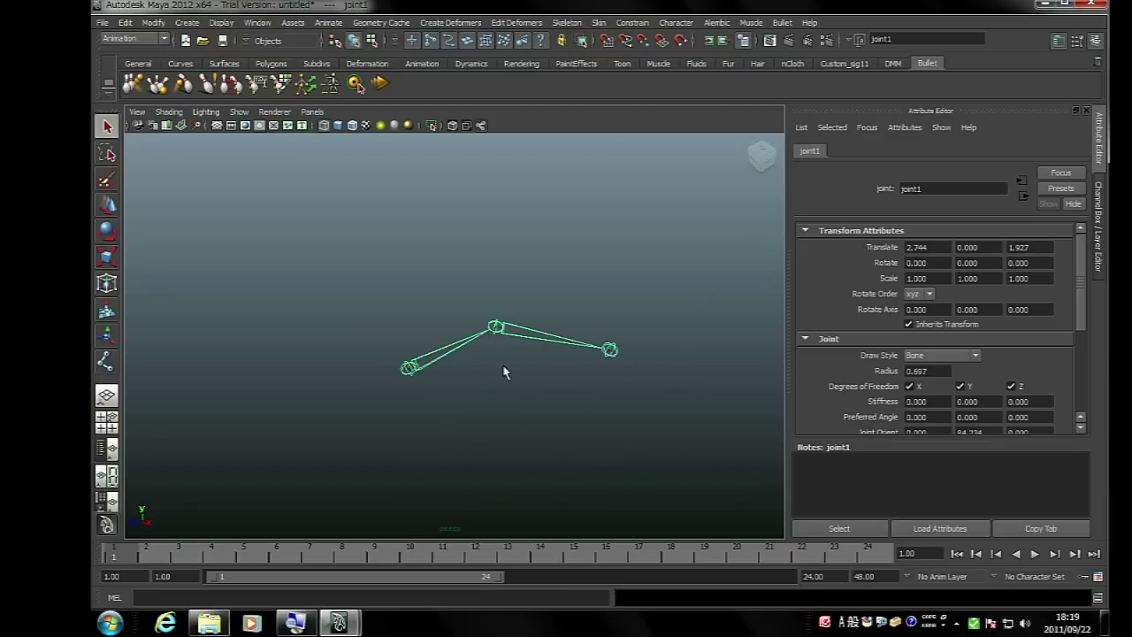
{"action": "left_click", "coordinate": [782, 23]}
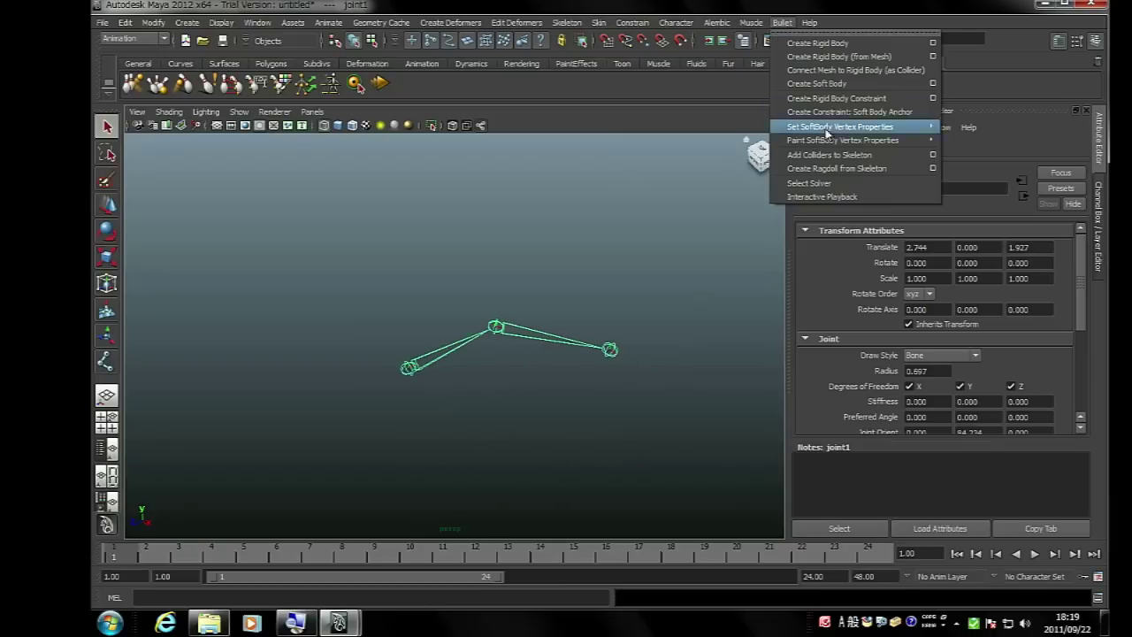
Turn the joint chain into a Bullet ragdoll with sphere rigid bodies and play it
{"action": "left_click", "coordinate": [887, 176]}
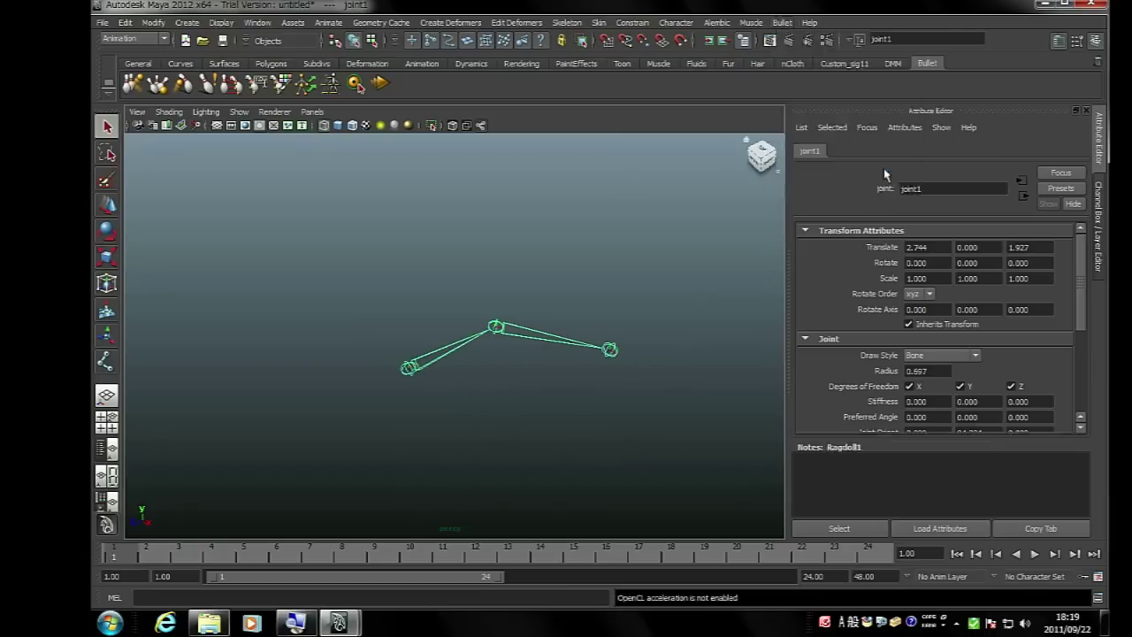
{"action": "left_click", "coordinate": [651, 293]}
{"action": "mouse_move", "coordinate": [661, 328]}
{"action": "left_mouse_down", "text": "alt"}
{"action": "mouse_move", "coordinate": [655, 296]}
{"action": "mouse_move", "coordinate": [640, 298]}
{"action": "left_mouse_up", "text": "alt"}
{"action": "key", "text": "alt+v"}
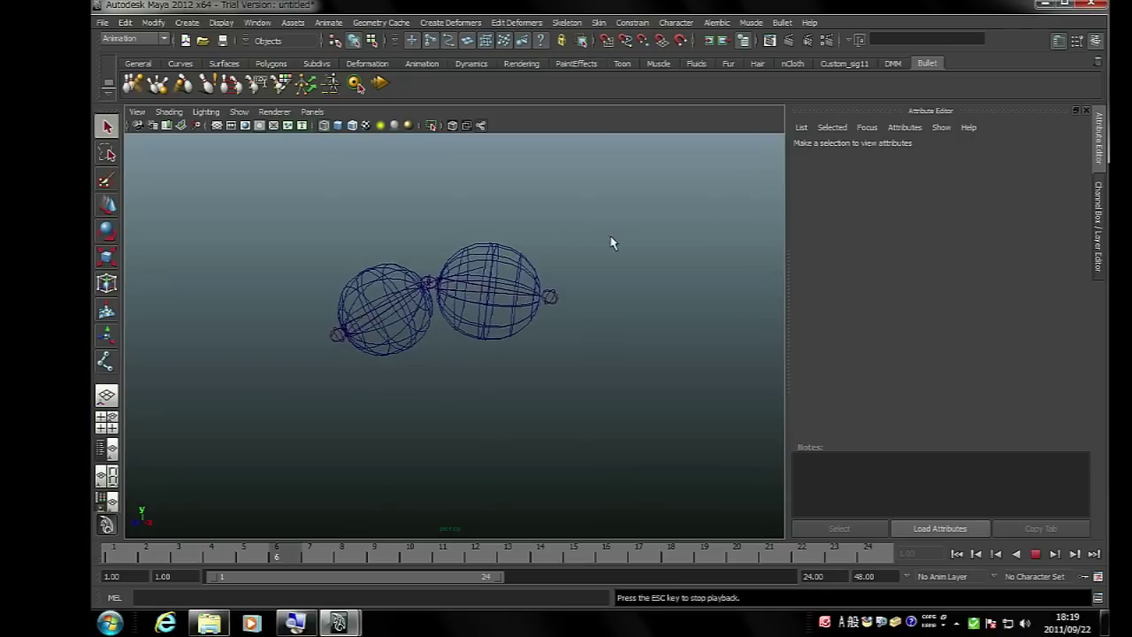
Extend the playback end to 500 frames, replay the ragdoll, and rewind to frame 1
{"action": "double_click", "coordinate": [811, 575]}
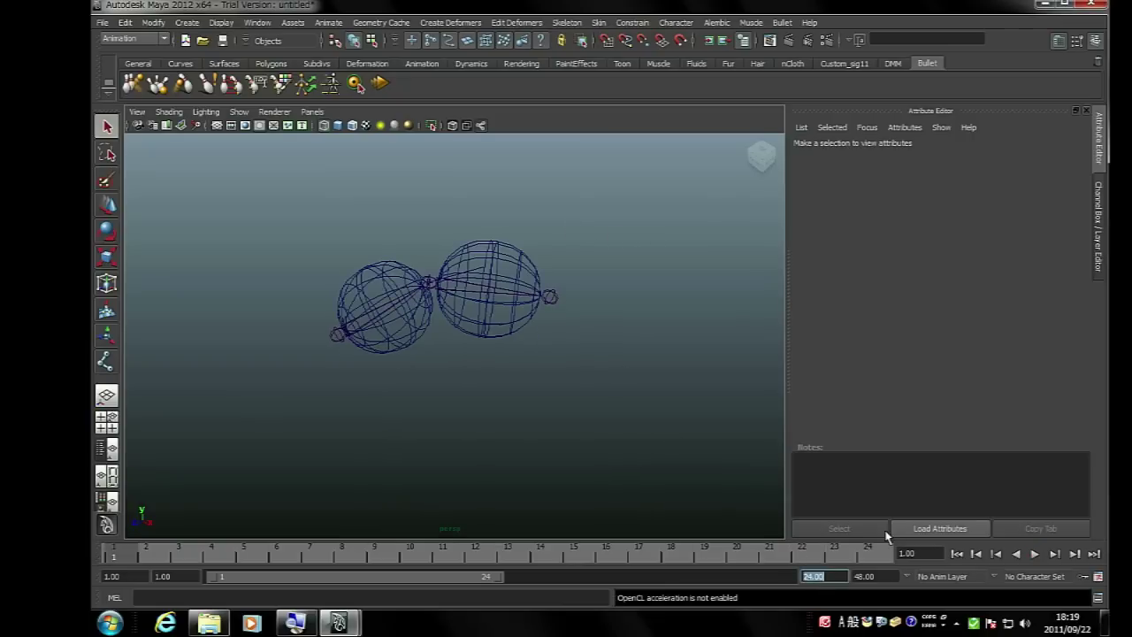
{"action": "type", "text": "500"}
{"action": "key", "text": "Return"}
{"action": "key", "text": "alt+v"}
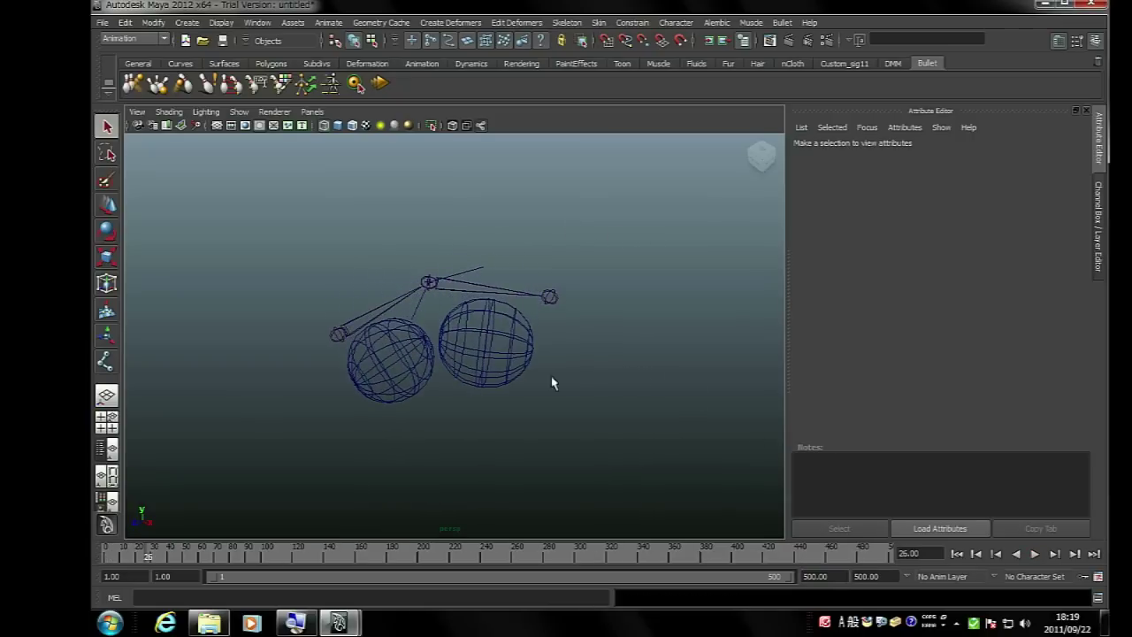
{"action": "key", "text": "alt+shift+v"}
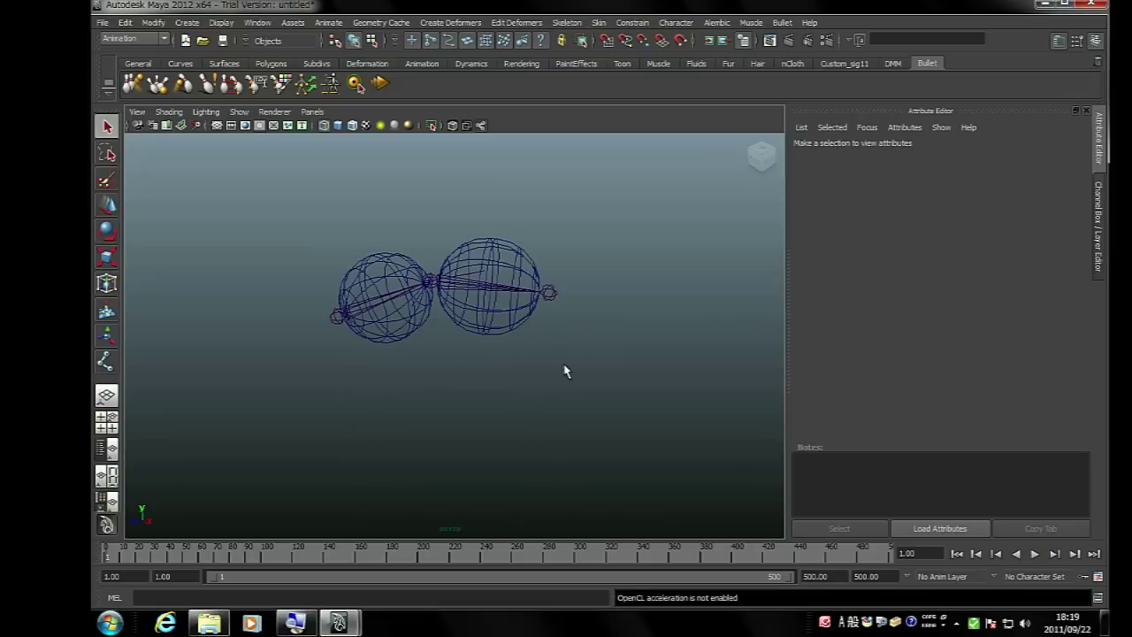
{"action": "key", "text": "alt+v"}
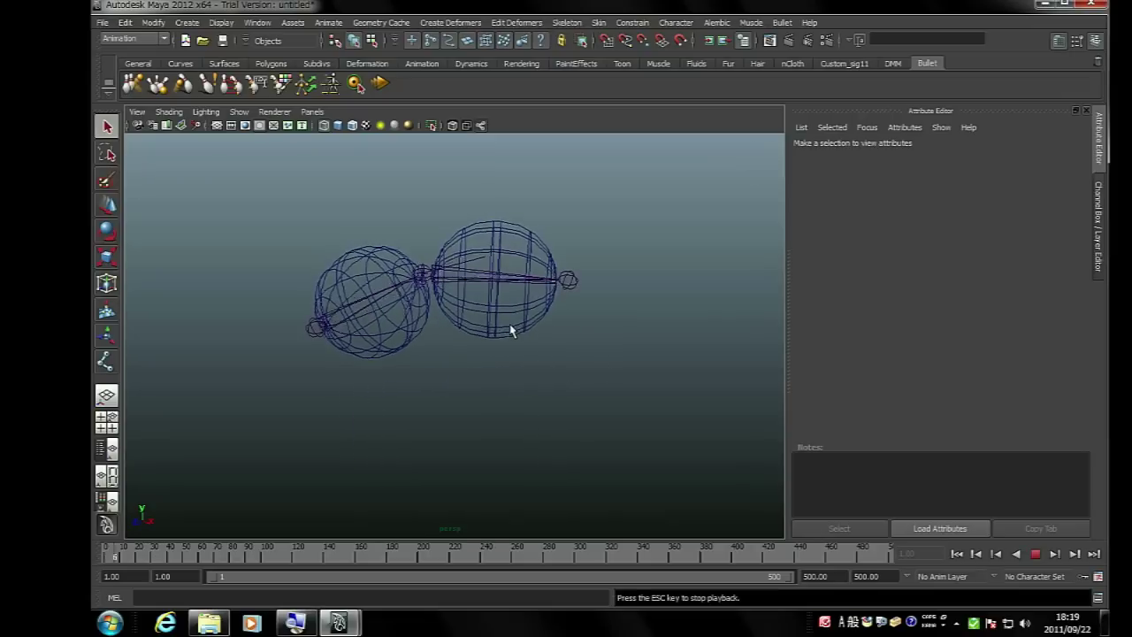
{"action": "key", "text": "alt+shift+v"}
{"action": "mouse_move", "coordinate": [547, 382]}
{"action": "left_mouse_down", "text": "alt"}
{"action": "mouse_move", "coordinate": [487, 258]}
{"action": "mouse_move", "coordinate": [493, 354]}
{"action": "left_mouse_up", "text": "alt"}
{"action": "left_click", "coordinate": [493, 354]}
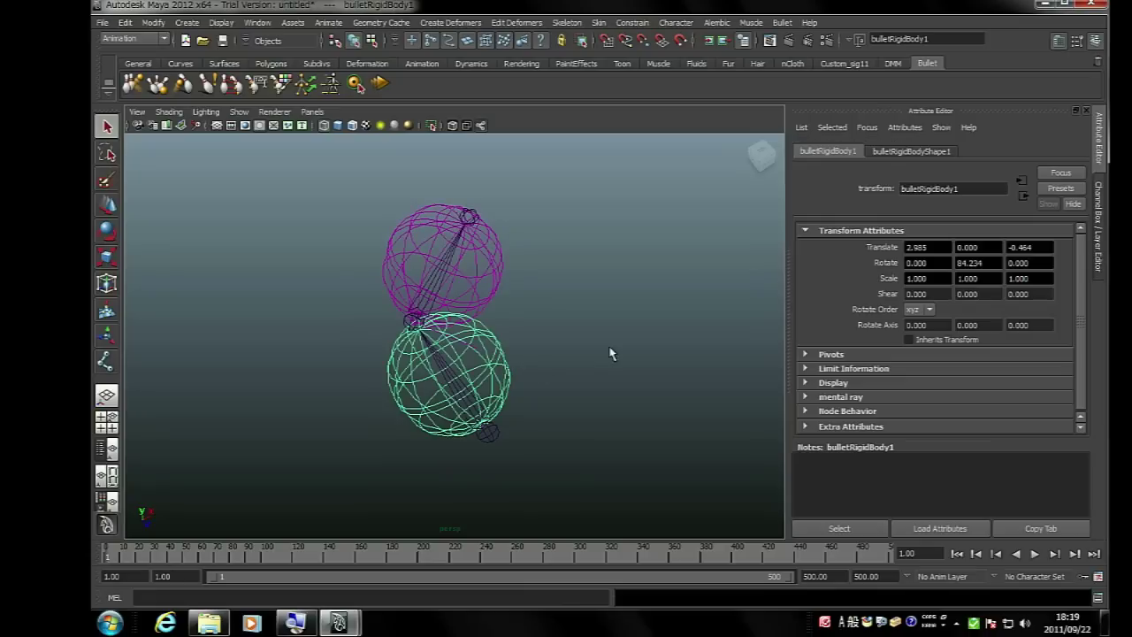
Set bulletRigidBody1's Body Type to Static Body, replay the swing, and rewind to frame 1
{"action": "left_click", "coordinate": [890, 152]}
{"action": "left_click", "coordinate": [943, 348]}
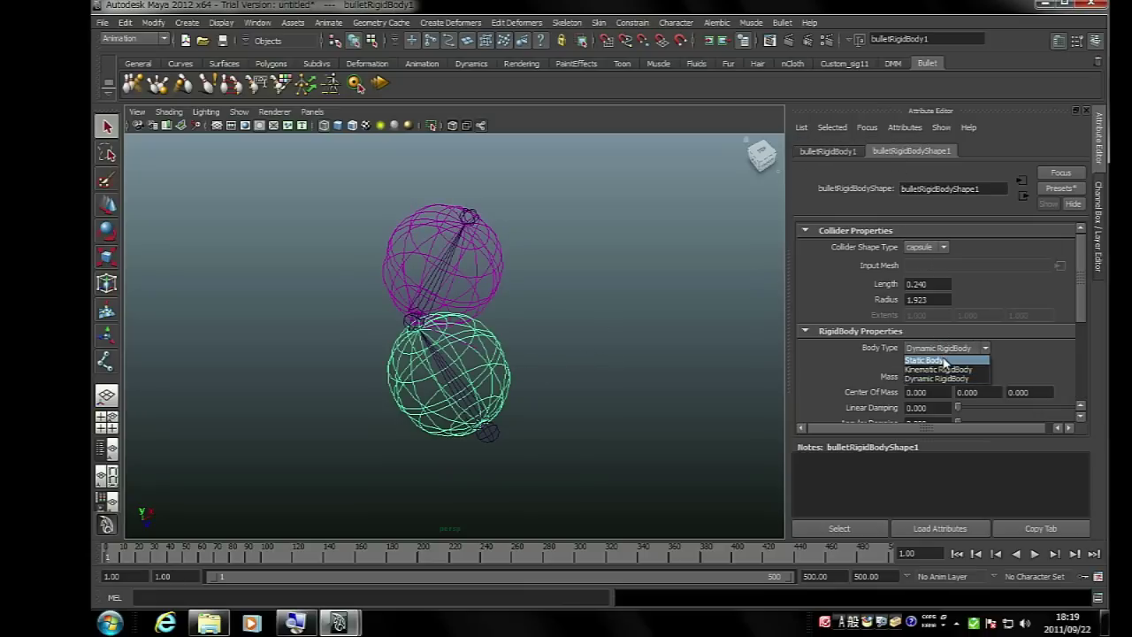
{"action": "left_click", "coordinate": [945, 361]}
{"action": "left_click_drag", "start_coordinate": [703, 392], "coordinate": [553, 361], "text": "alt"}
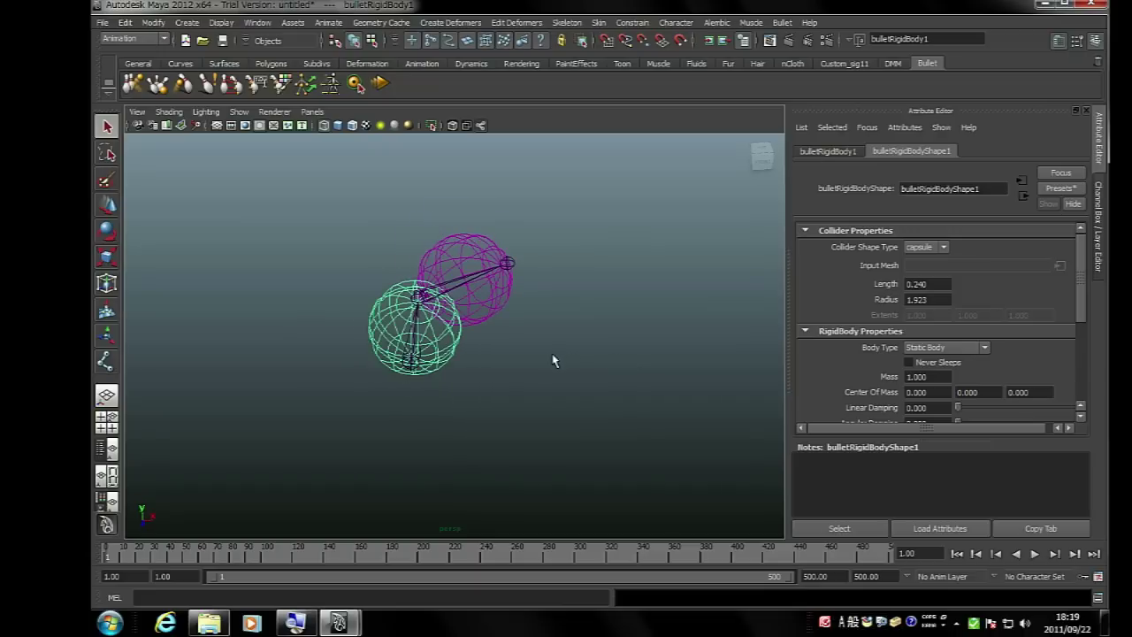
{"action": "key", "text": "alt+v"}
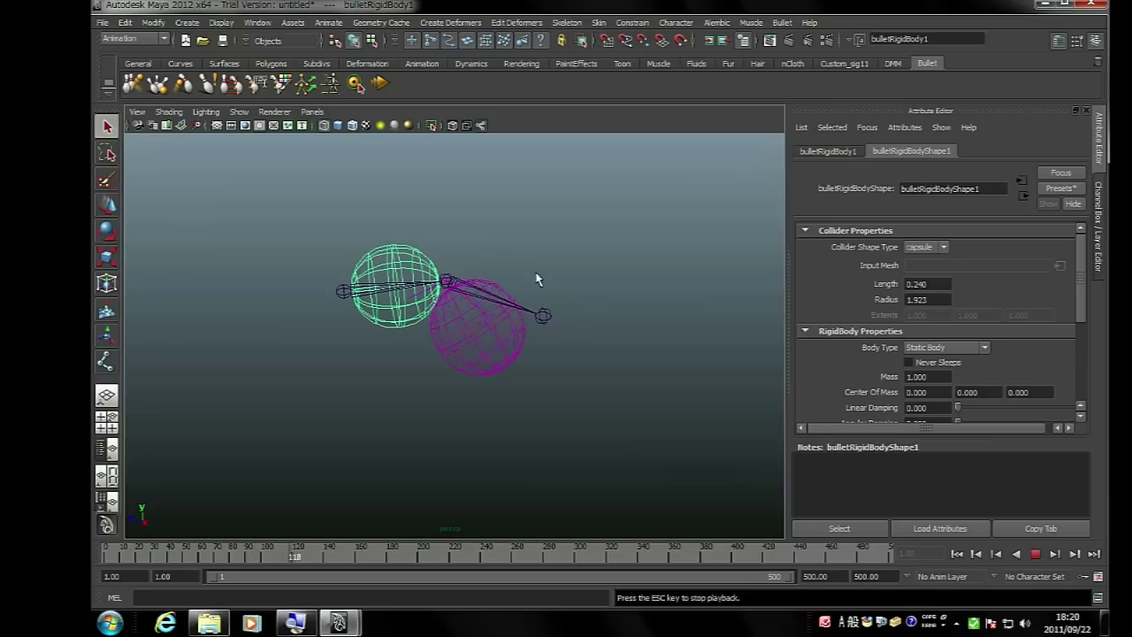
{"action": "key", "text": "Escape"}
{"action": "key", "text": "alt+shift+v"}
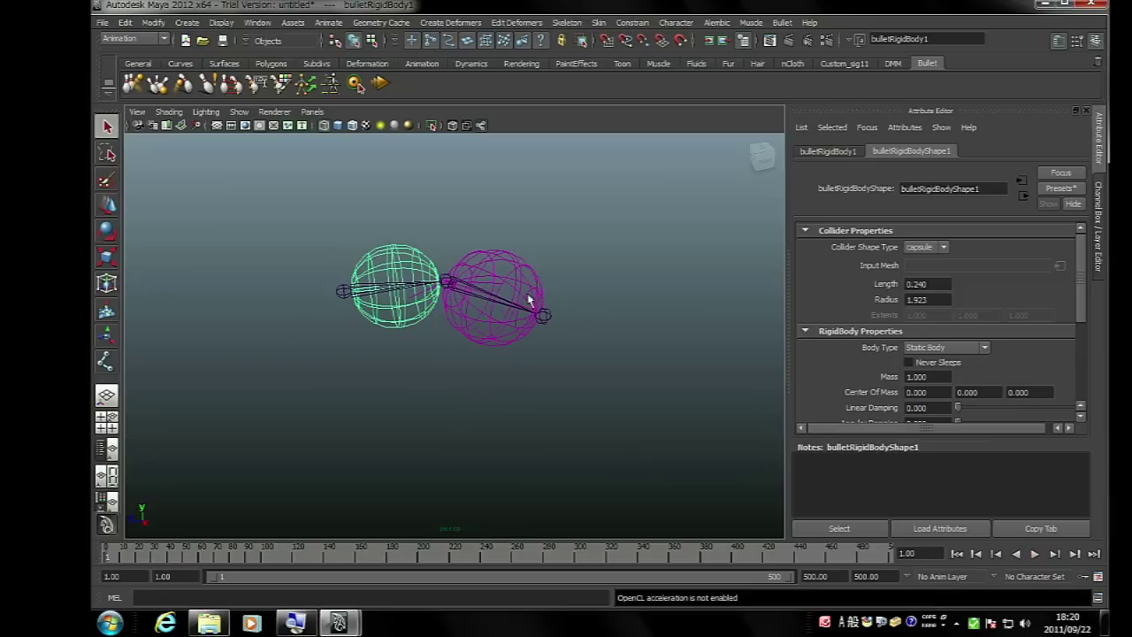
{"action": "right_click_drag", "start_coordinate": [537, 280], "coordinate": [598, 327], "text": "alt"}
{"action": "left_click", "coordinate": [555, 379]}
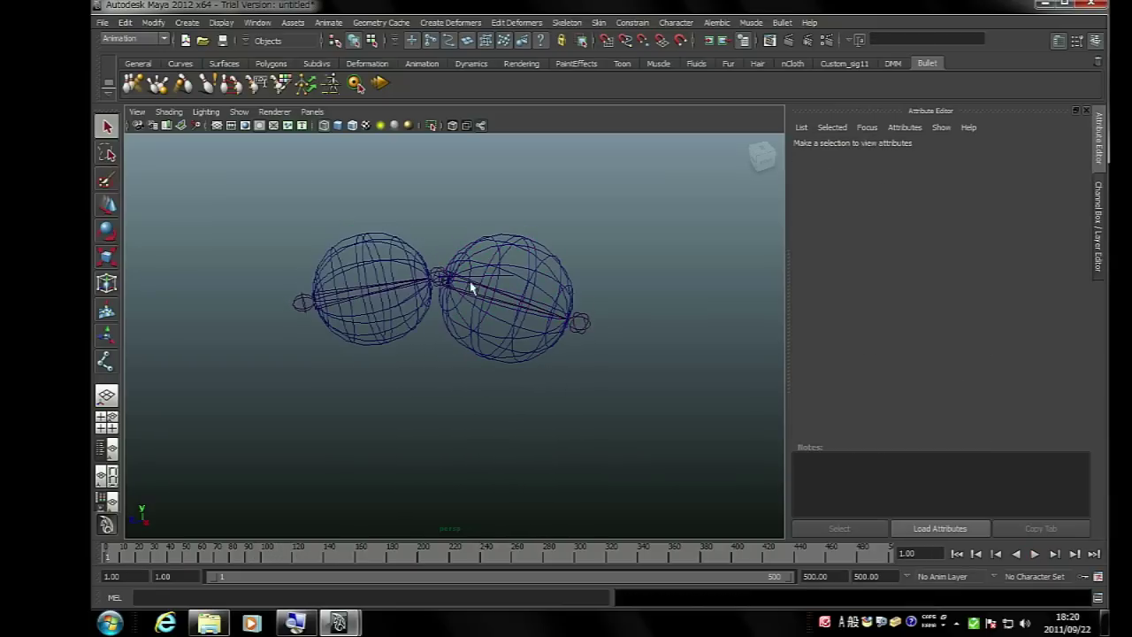
Orient-constrain joint2 to the right-hand sphere's rigid body
{"action": "left_click", "coordinate": [510, 280]}
{"action": "left_click_drag", "start_coordinate": [489, 295], "coordinate": [513, 338], "text": "alt"}
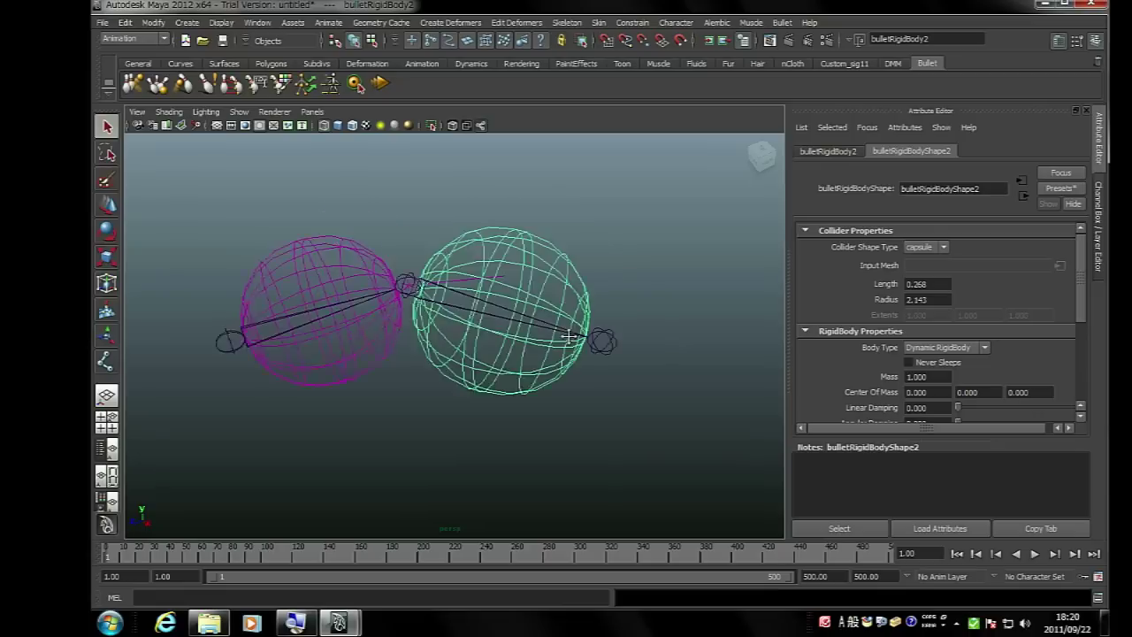
{"action": "left_click", "coordinate": [504, 317]}
{"action": "key", "text": "space"}
{"action": "left_click_drag", "start_coordinate": [659, 348], "coordinate": [679, 401]}
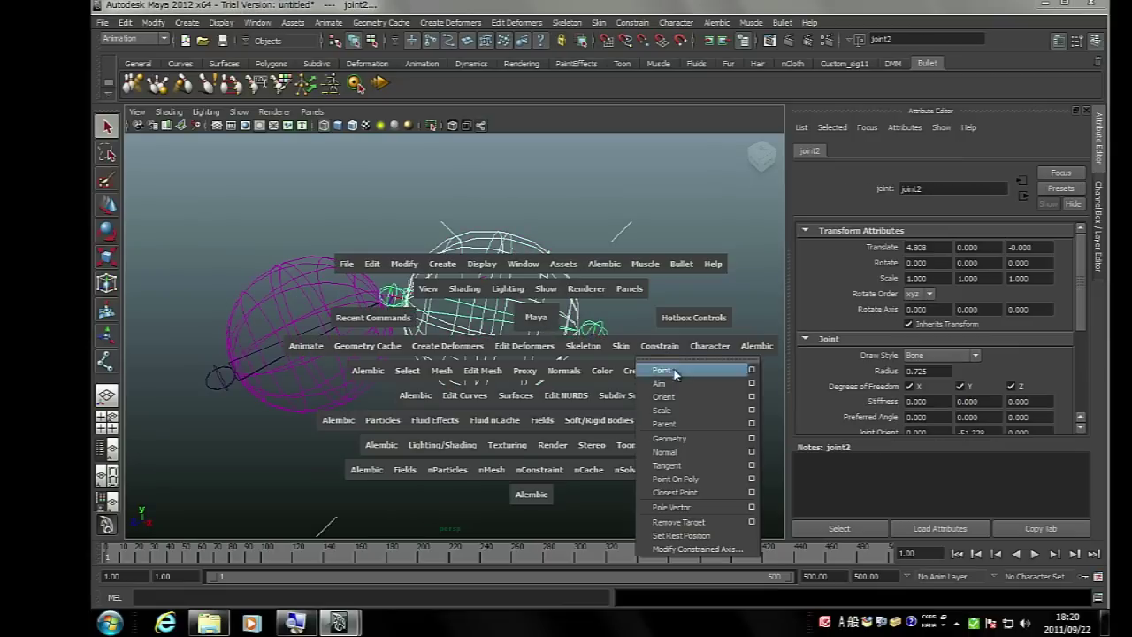
{"action": "left_click", "coordinate": [680, 402]}
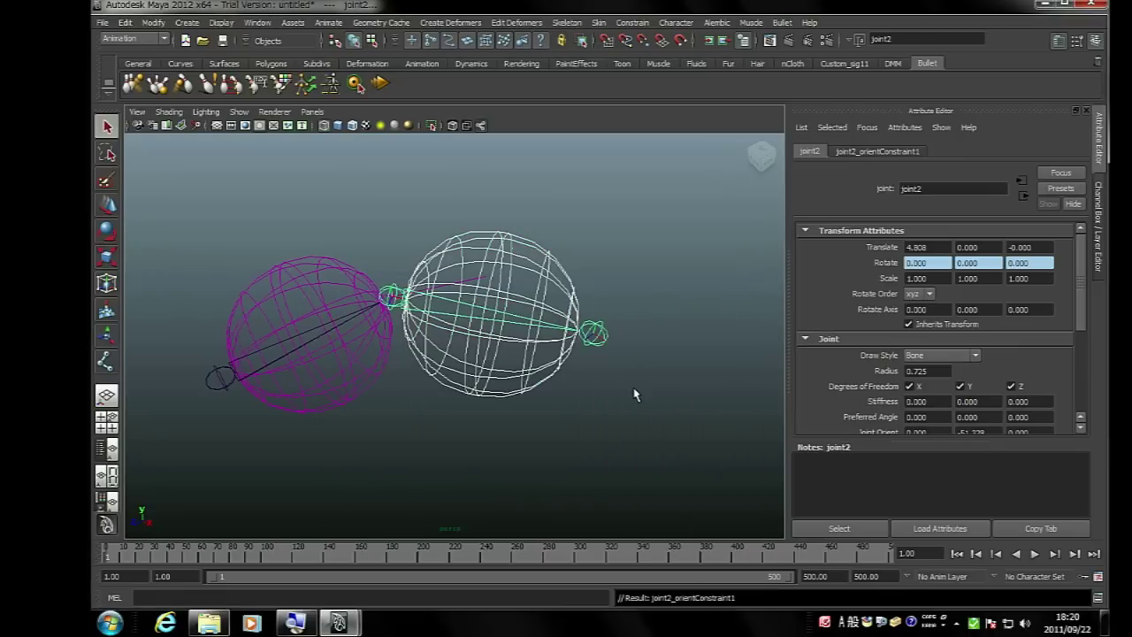
Test the joint2 orient constraint with playback, rewind, and select constraint_joint2
{"action": "key", "text": "alt+v"}
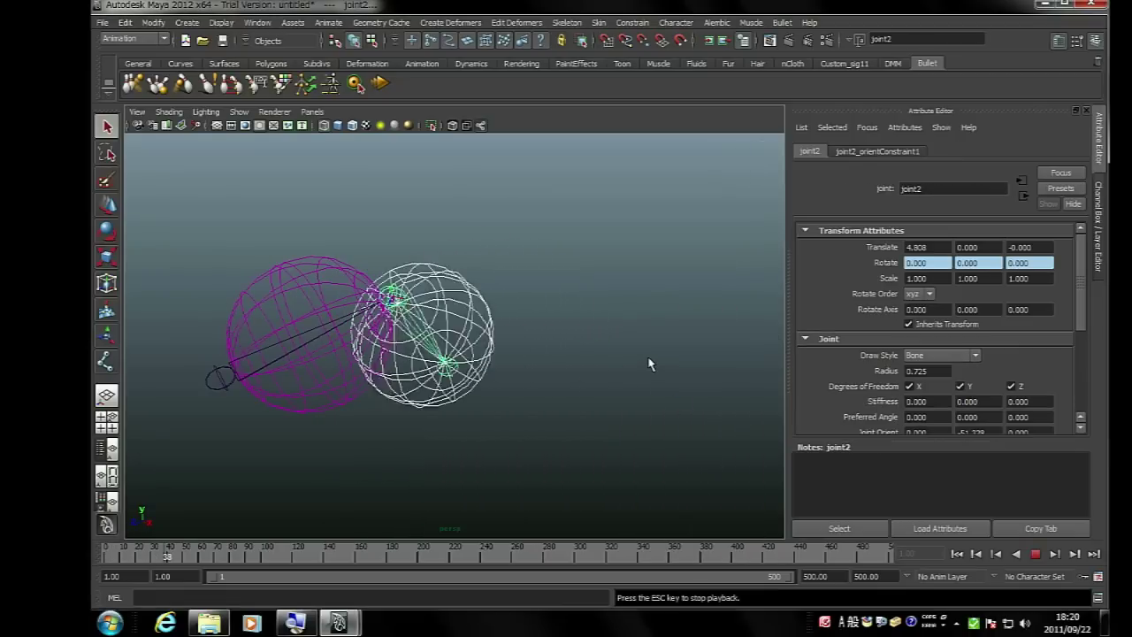
{"action": "key", "text": "Escape"}
{"action": "left_click_drag", "start_coordinate": [620, 371], "coordinate": [553, 347], "text": "alt"}
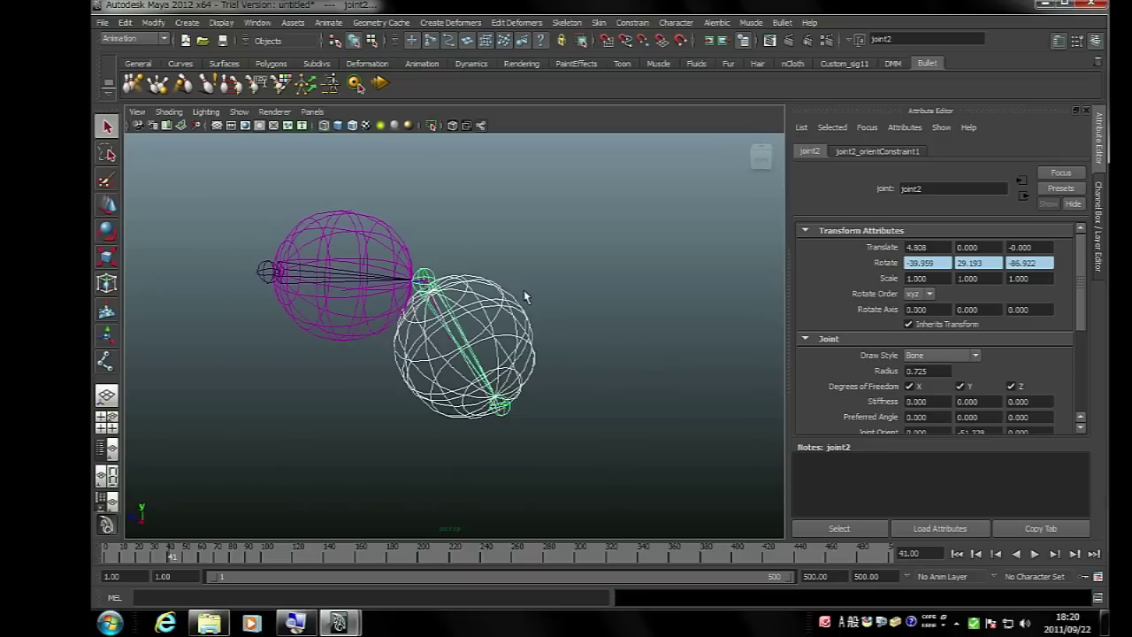
{"action": "key", "text": "alt+v"}
{"action": "key", "text": "Escape"}
{"action": "key", "text": "alt+shift+v"}
{"action": "left_click", "coordinate": [480, 290]}
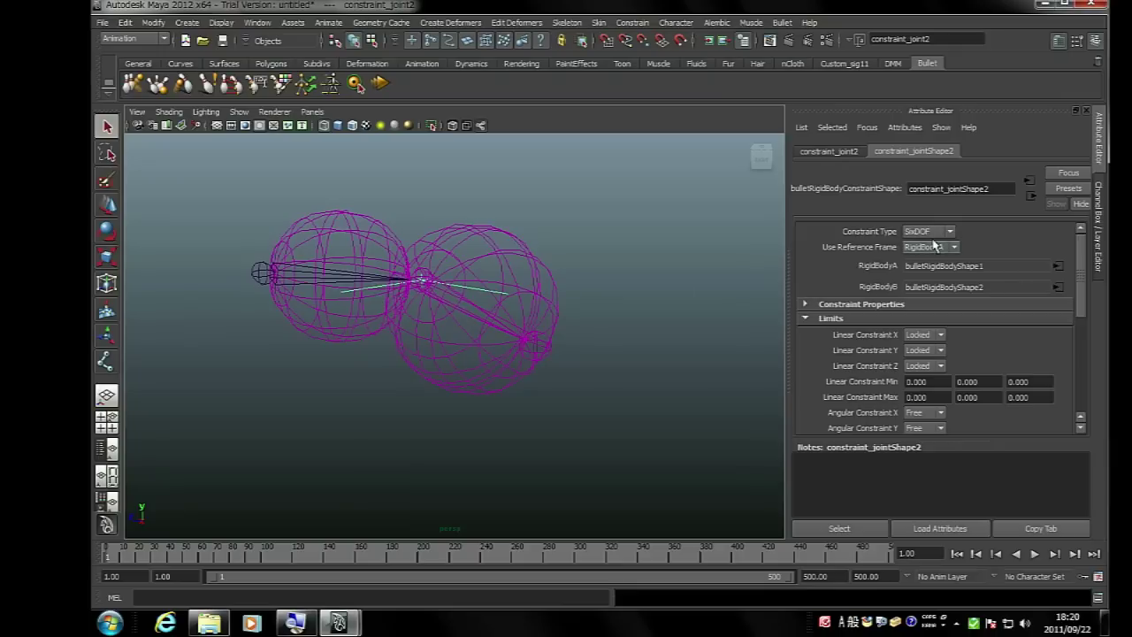
Lock Angular Constraint X on the constraint and test it with playback
{"action": "left_click_drag", "start_coordinate": [1079, 273], "coordinate": [1078, 306]}
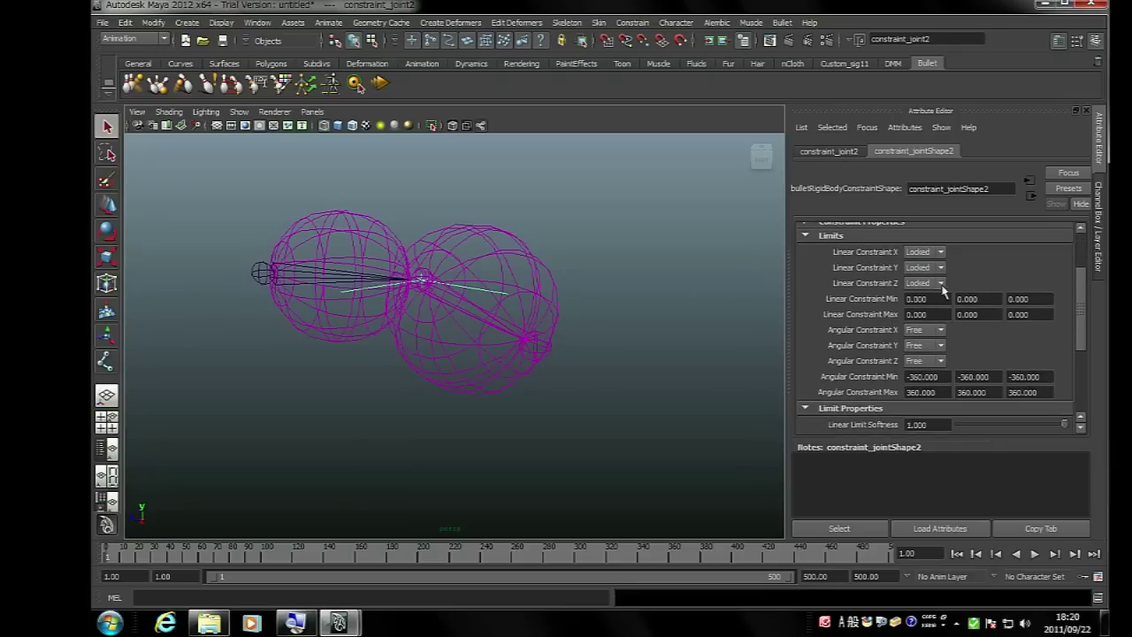
{"action": "left_click", "coordinate": [925, 330]}
{"action": "left_click", "coordinate": [920, 332]}
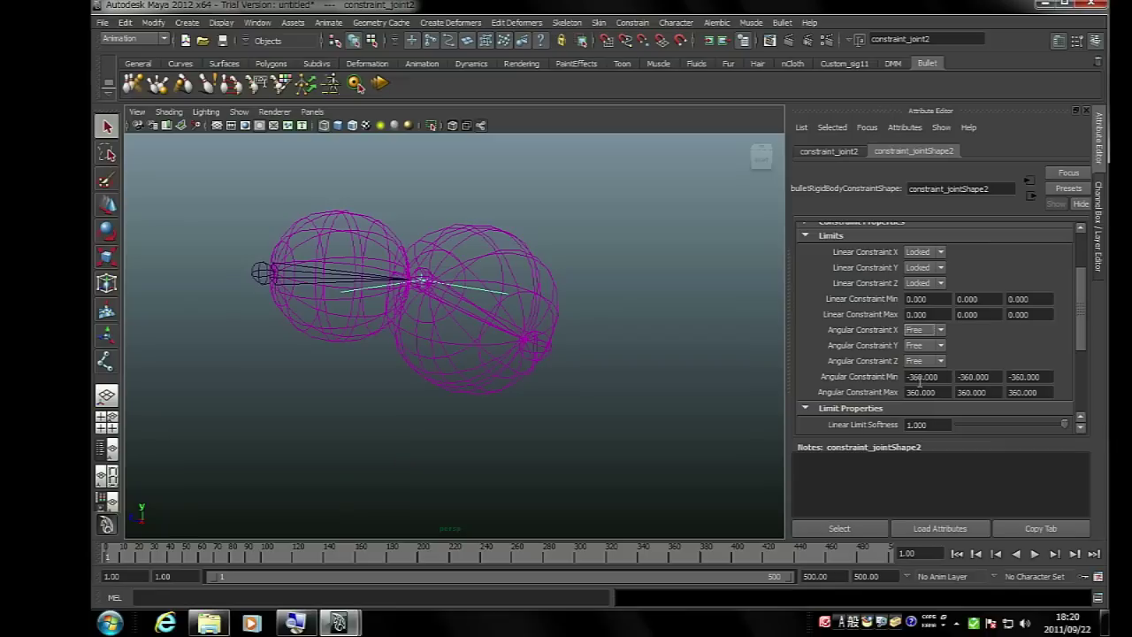
{"action": "left_click", "coordinate": [922, 331]}
{"action": "left_click", "coordinate": [923, 349]}
{"action": "key", "text": "alt+v"}
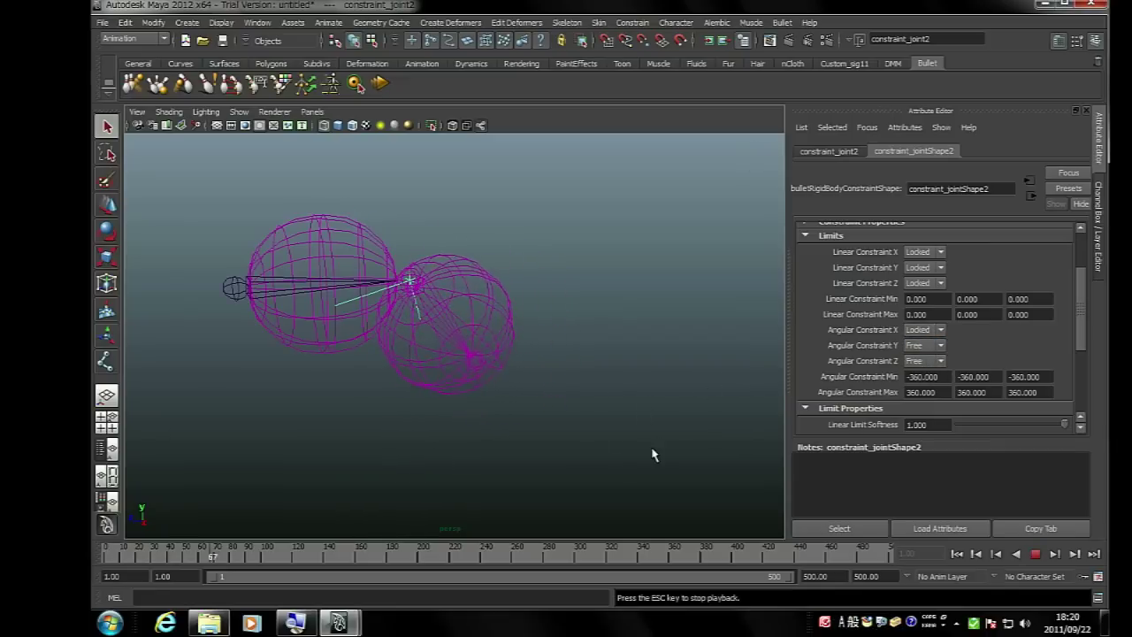
{"action": "key", "text": "Escape"}
{"action": "key", "text": "alt+shift+v"}
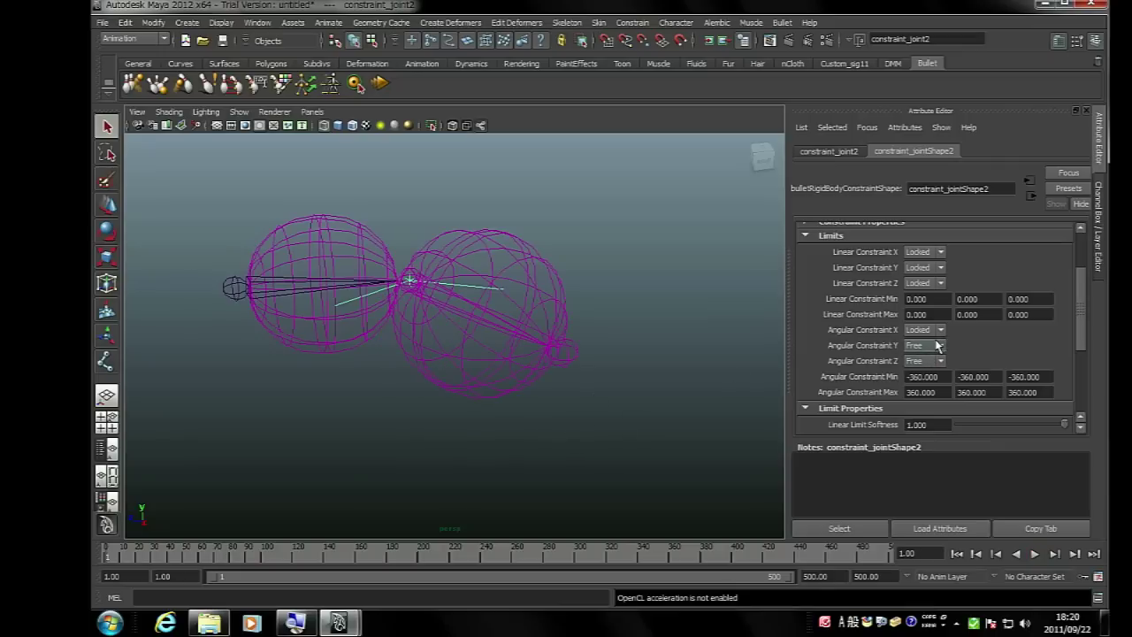
Set Angular Constraint Y and Z to Limited with minimum angles 0, -15, -15
{"action": "left_click", "coordinate": [925, 345]}
{"action": "left_click", "coordinate": [920, 376]}
{"action": "left_click", "coordinate": [924, 360]}
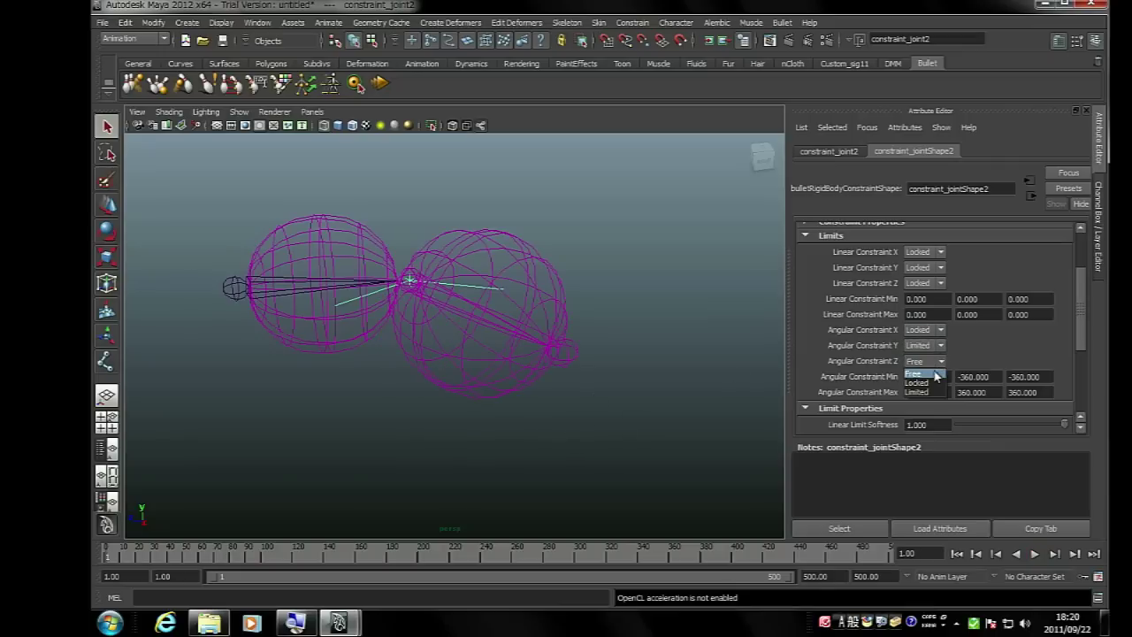
{"action": "left_click", "coordinate": [932, 390]}
{"action": "left_click", "coordinate": [985, 377]}
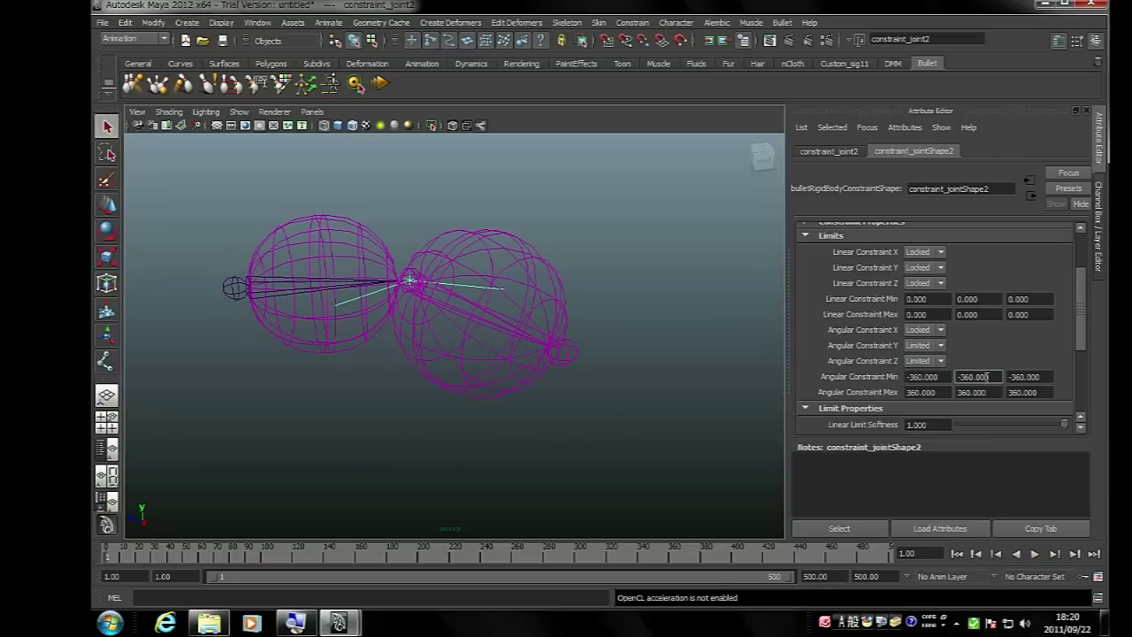
{"action": "double_click", "coordinate": [929, 378]}
{"action": "type", "text": "0"}
{"action": "key", "text": "Tab"}
{"action": "type", "text": "-15"}
{"action": "key", "text": "Tab"}
{"action": "type", "text": "-15"}
{"action": "key", "text": "Tab"}
Set the maximum angles to 0, 20, 20 and play the limited swing
{"action": "type", "text": "0"}
{"action": "key", "text": "Tab"}
{"action": "type", "text": "1"}
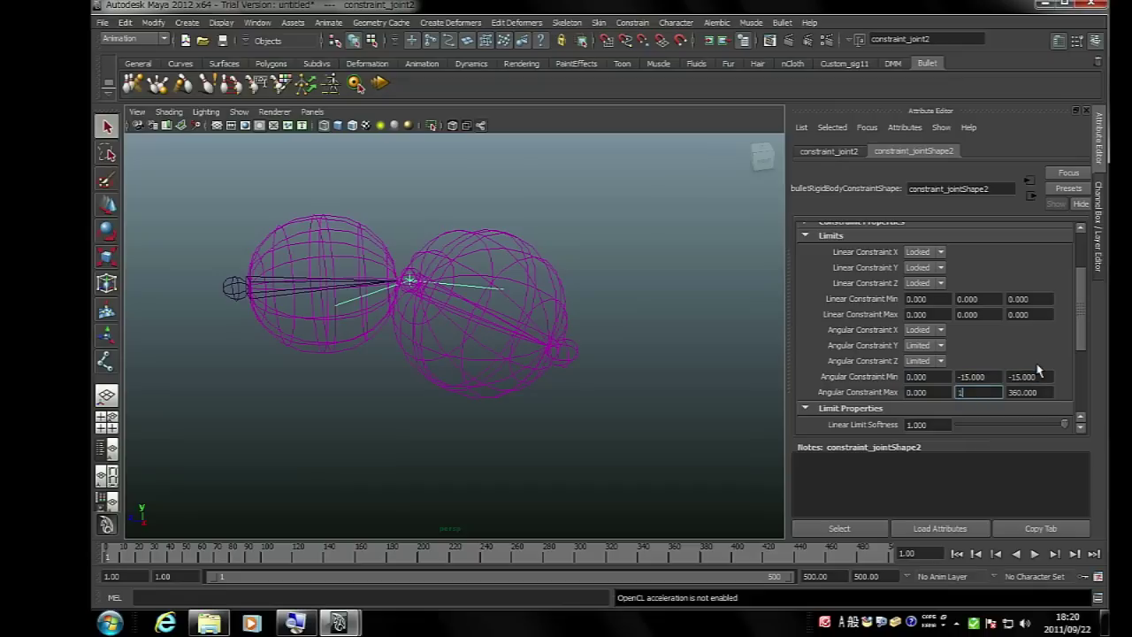
{"action": "key", "text": "Tab"}
{"action": "type", "text": "20"}
{"action": "left_click_drag", "start_coordinate": [657, 271], "coordinate": [534, 333], "text": "alt"}
{"action": "key", "text": "alt+v"}
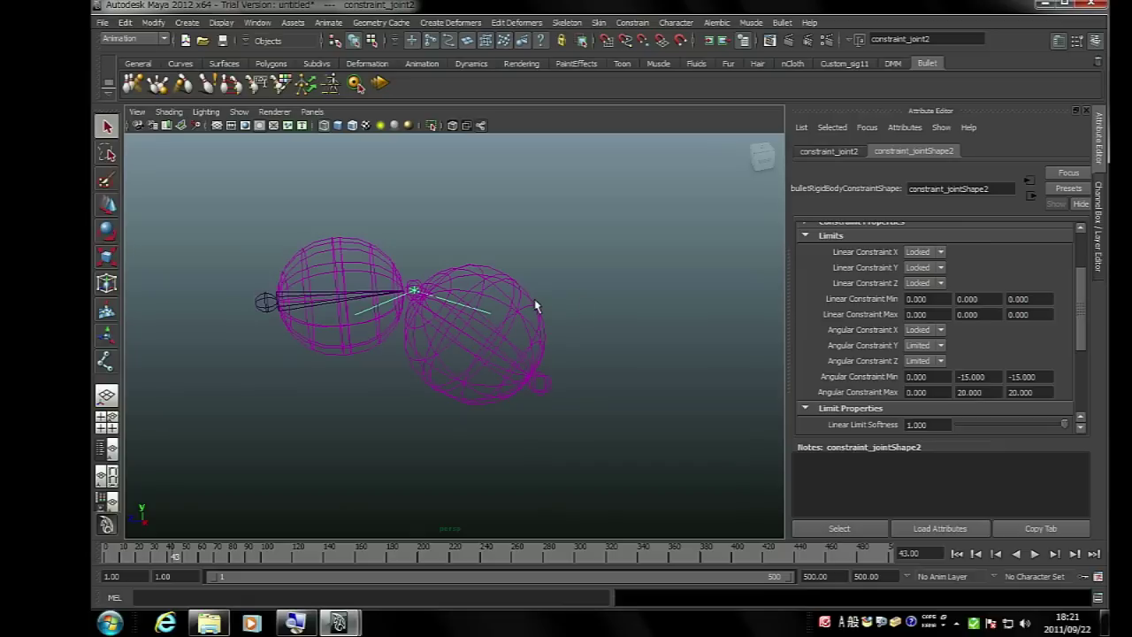
Set the Y and Z angular minimums to -180 and maximums to 180
{"action": "double_click", "coordinate": [987, 377]}
{"action": "type", "text": "-"}
{"action": "key", "text": "Tab"}
{"action": "type", "text": "-180"}
{"action": "key", "text": "Tab"}
{"action": "type", "text": "180"}
{"action": "key", "text": "Tab"}
{"action": "type", "text": "180"}
{"action": "key", "text": "Return"}
Replay the ragdoll with the widened limits, then rewind to frame 1
{"action": "left_click", "coordinate": [625, 434]}
{"action": "key", "text": "alt+v"}
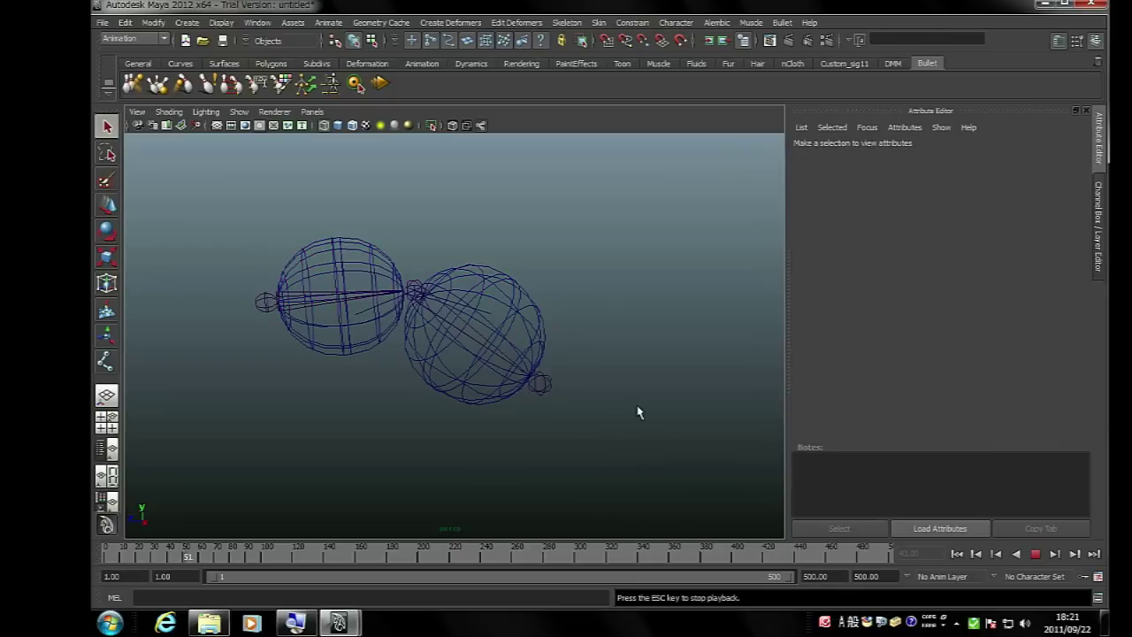
{"action": "key", "text": "alt+shift+v"}
{"action": "key", "text": "alt+v"}
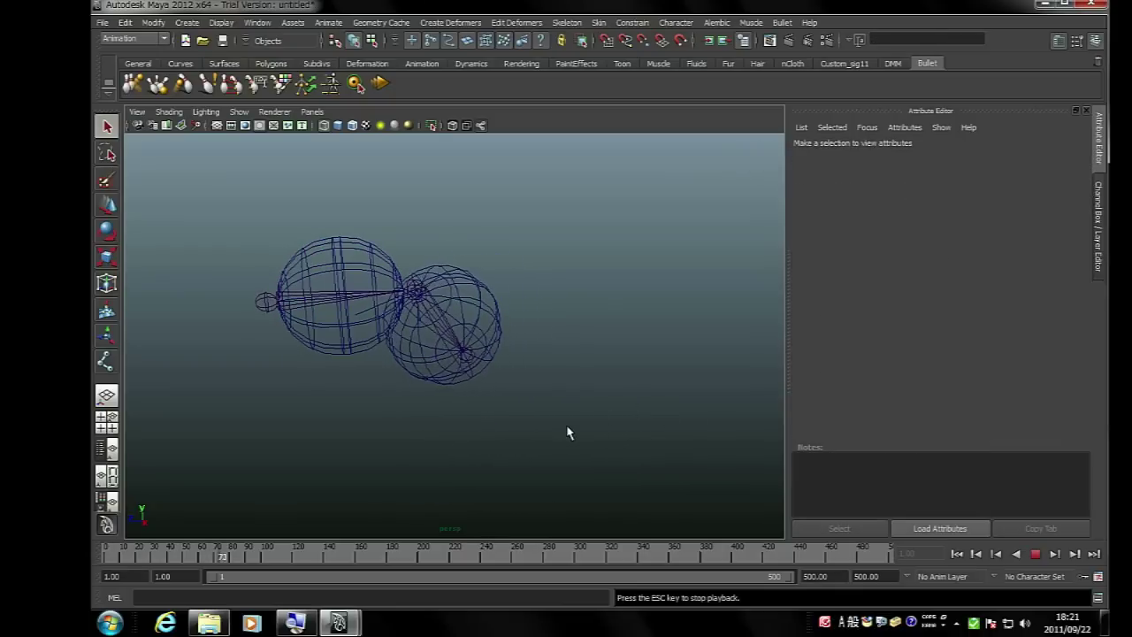
{"action": "key", "text": "Escape"}
{"action": "key", "text": "alt+shift+v"}
{"action": "mouse_move", "coordinate": [567, 433]}
{"action": "left_mouse_down", "text": "alt"}
{"action": "mouse_move", "coordinate": [545, 414]}
{"action": "mouse_move", "coordinate": [587, 409]}
{"action": "left_mouse_up", "text": "alt"}
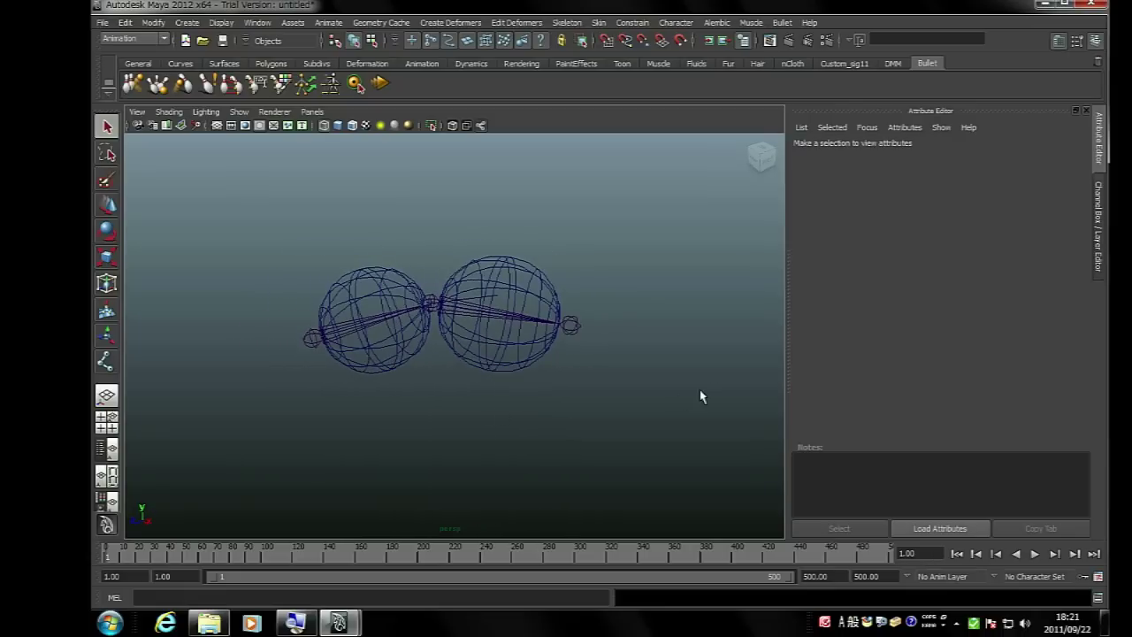